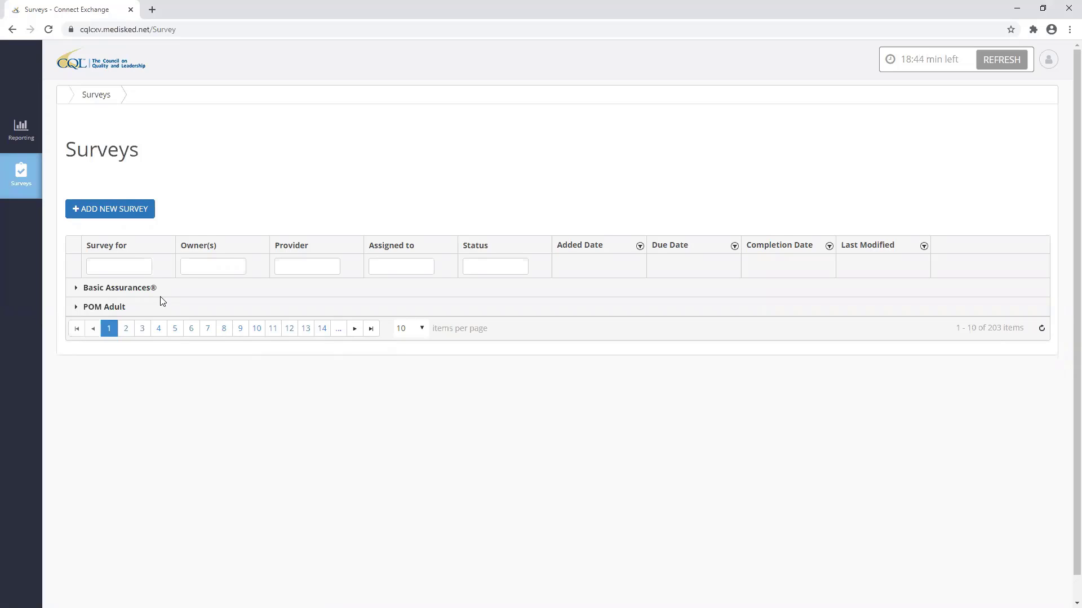
Open the POM Adult Social Determinants of Health Survey Report and review its outcome percentages and overall score
click(20, 134)
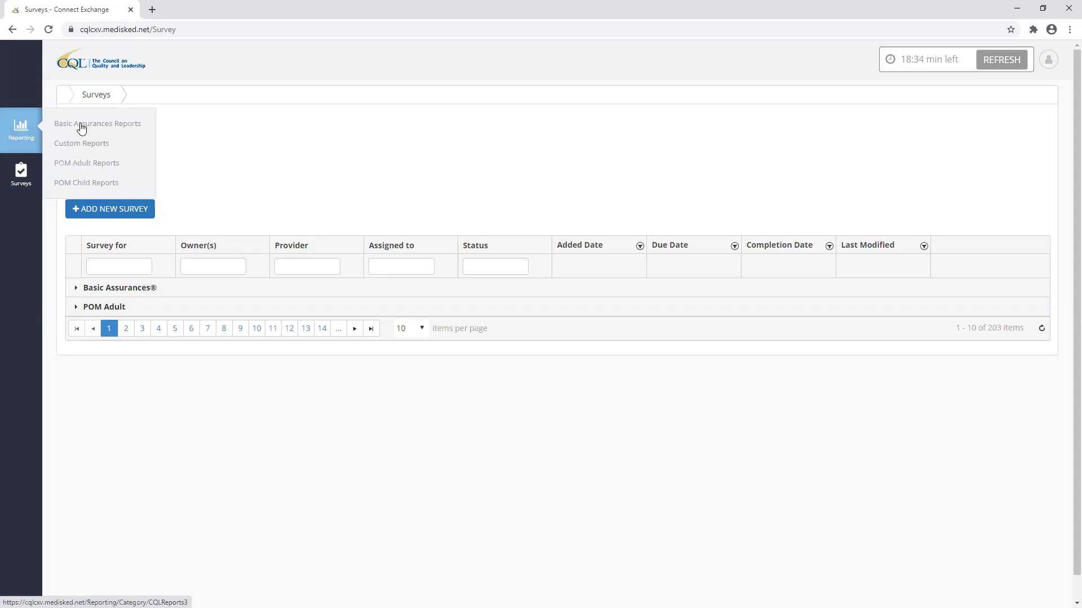
click(102, 167)
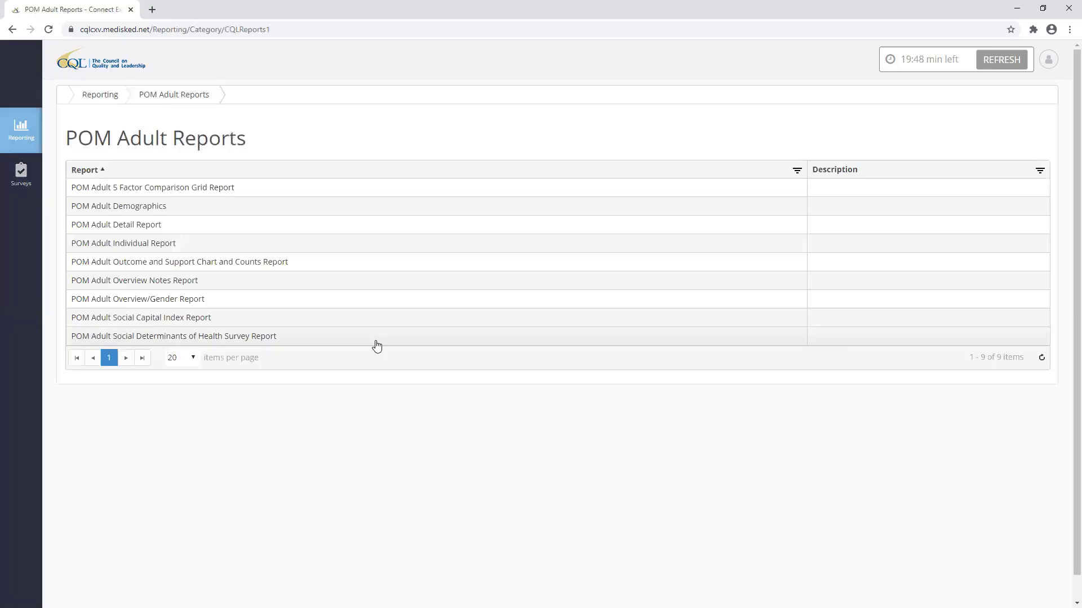
click(335, 337)
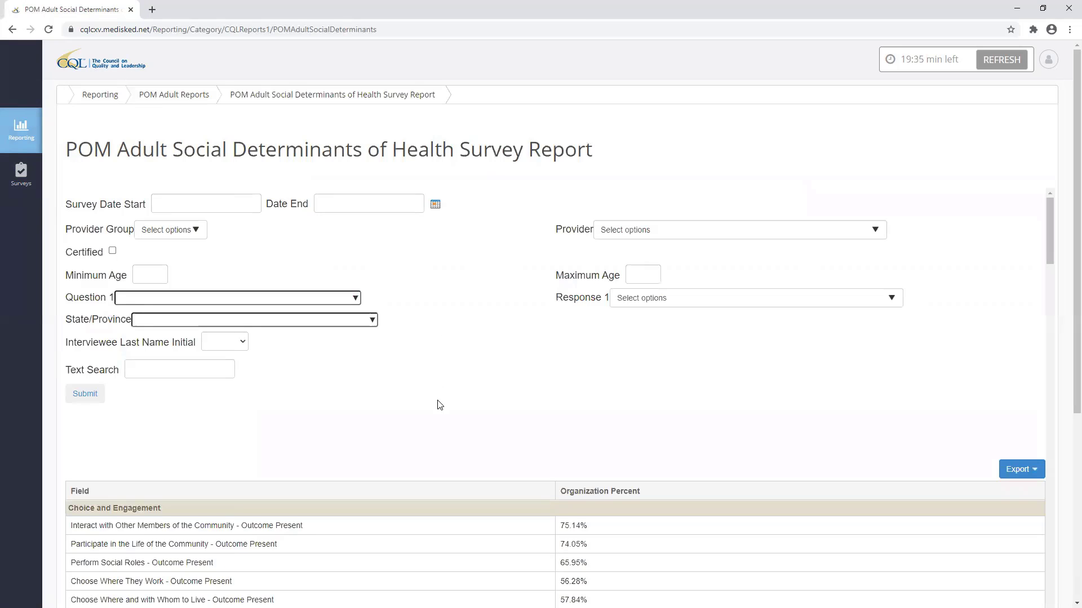
scroll(440, 405, down, 5)
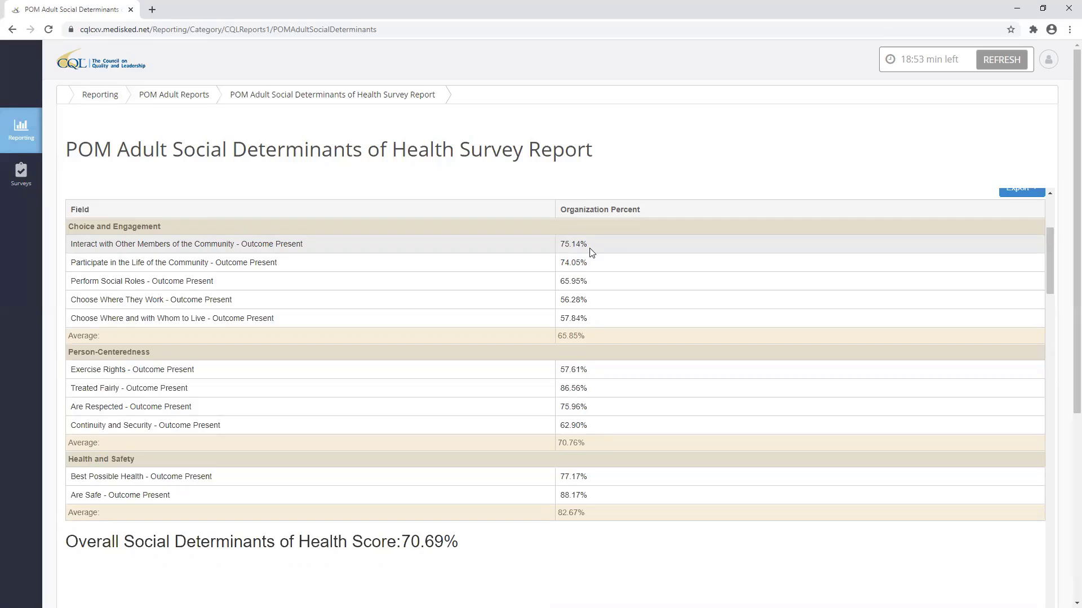
scroll(517, 362, down, 1)
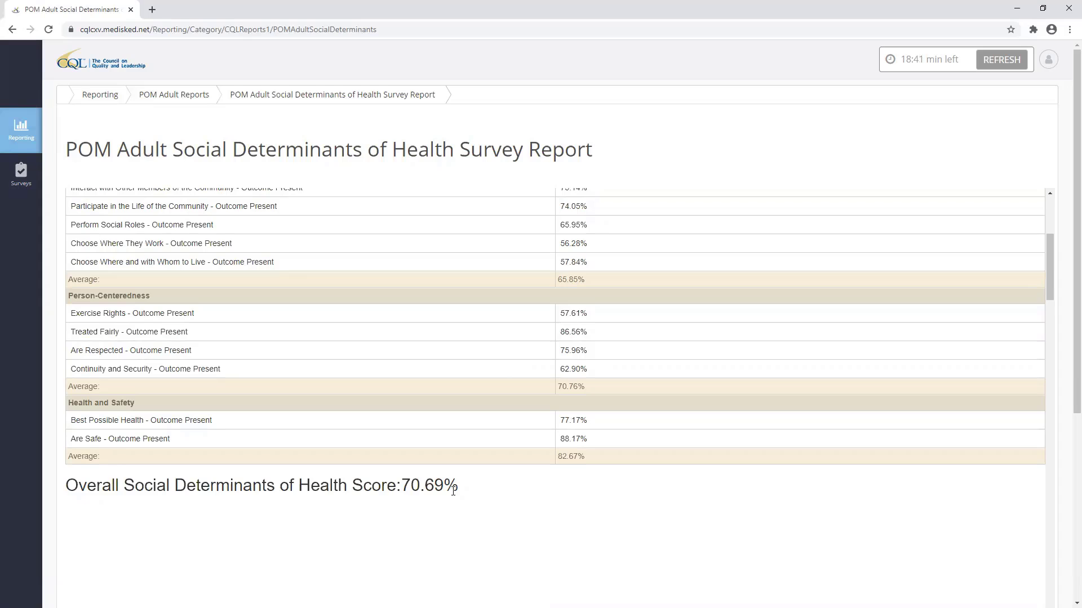
scroll(453, 496, up, 6)
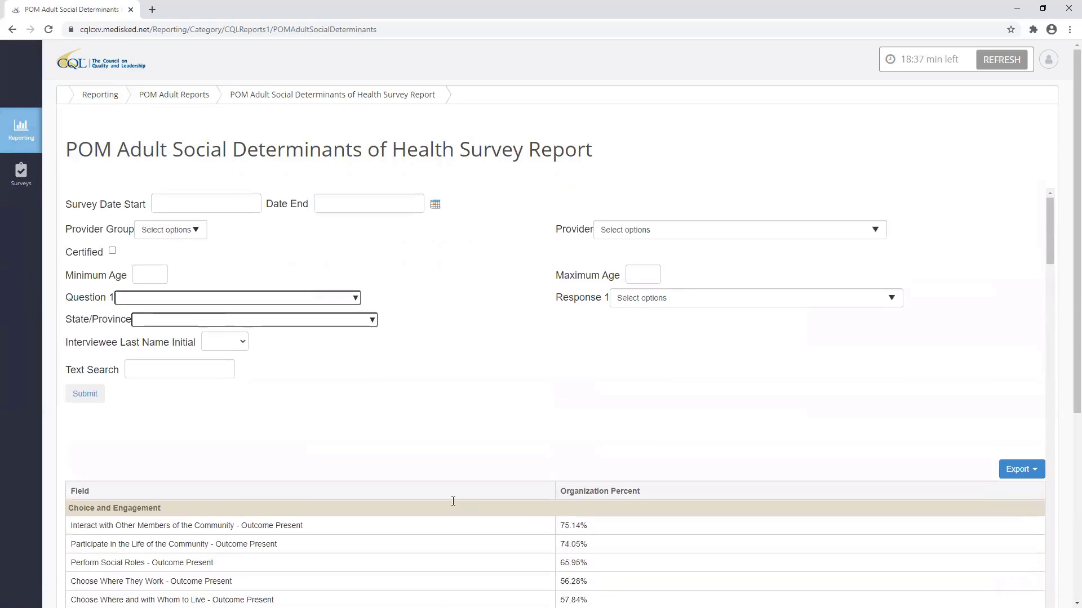
Inspect the survey start and end date filters and their calendar without setting a date
click(200, 205)
click(338, 206)
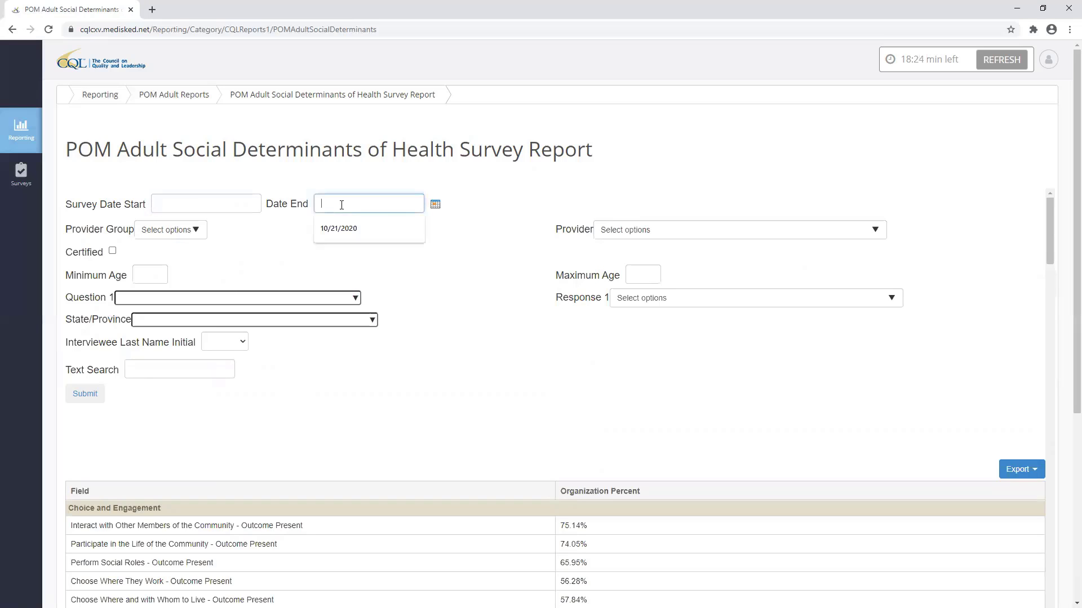
click(436, 205)
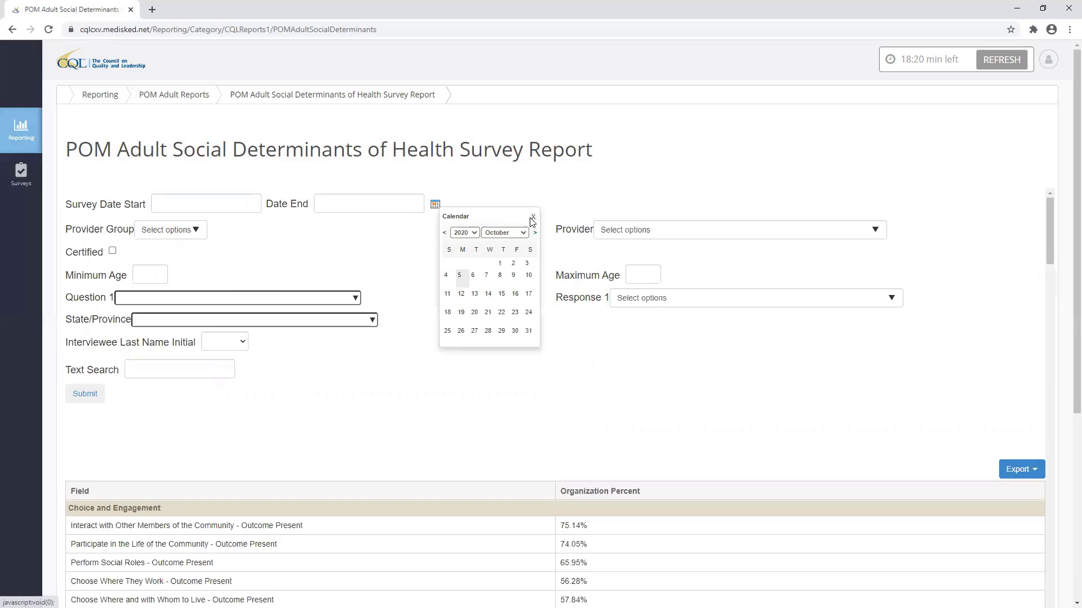
click(532, 219)
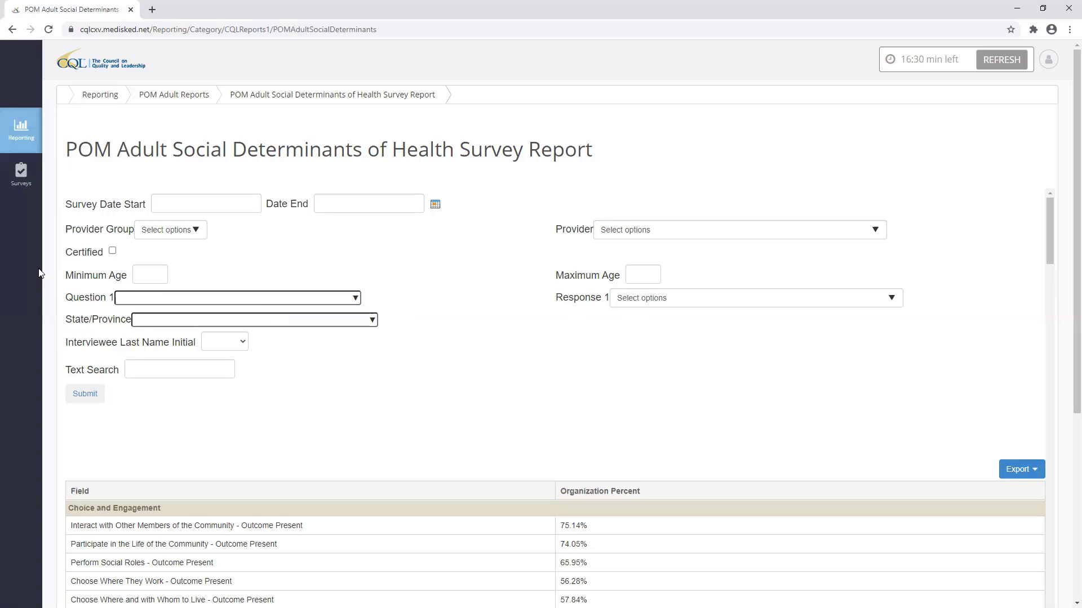
Set the Question 1 filter to Demographics - Gender with the response Female
click(356, 301)
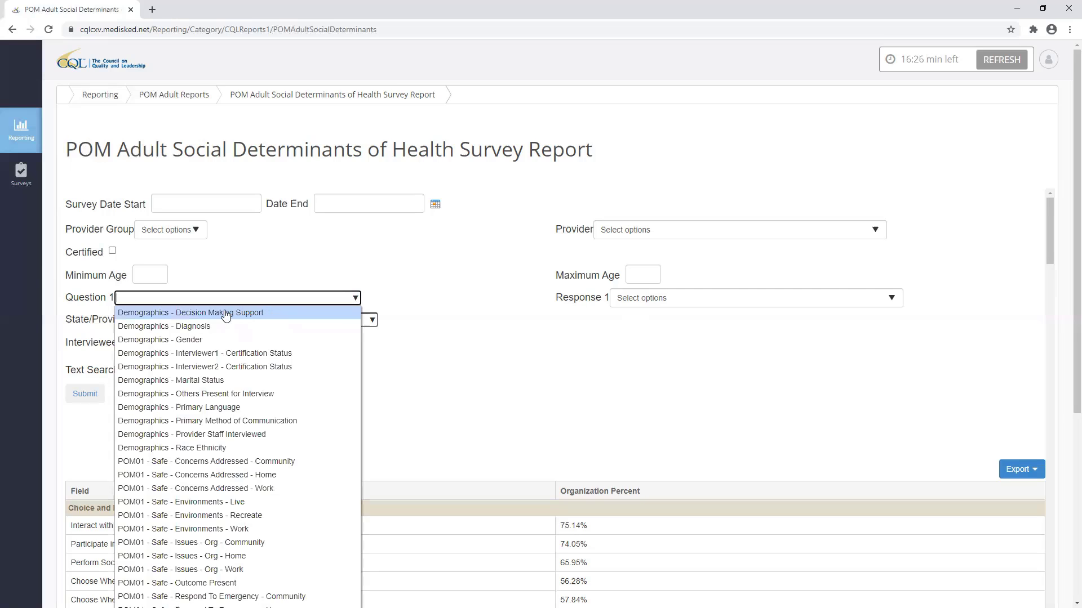
click(175, 341)
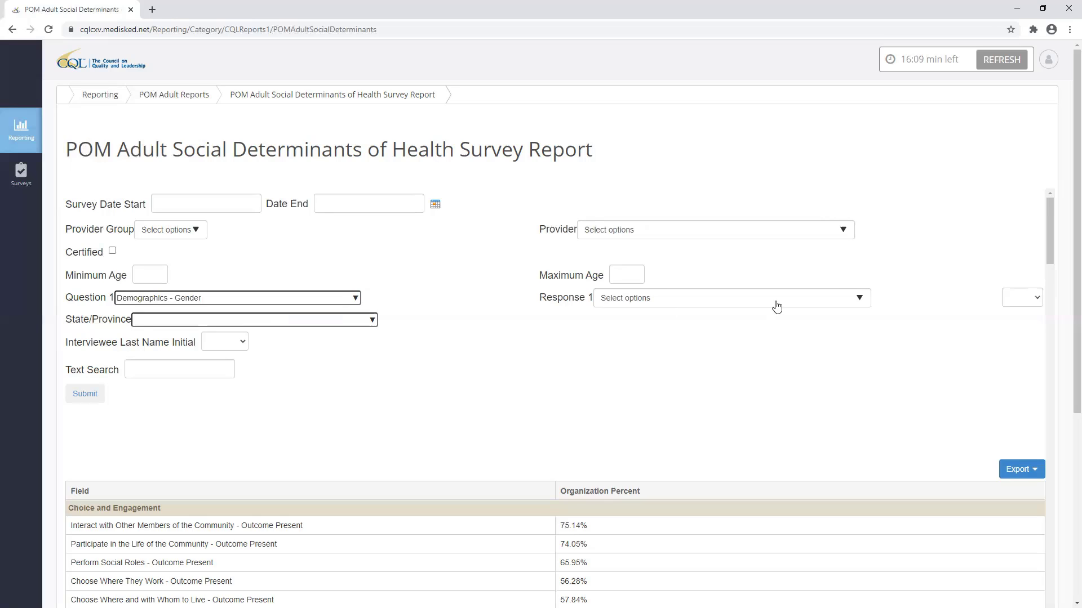
click(857, 304)
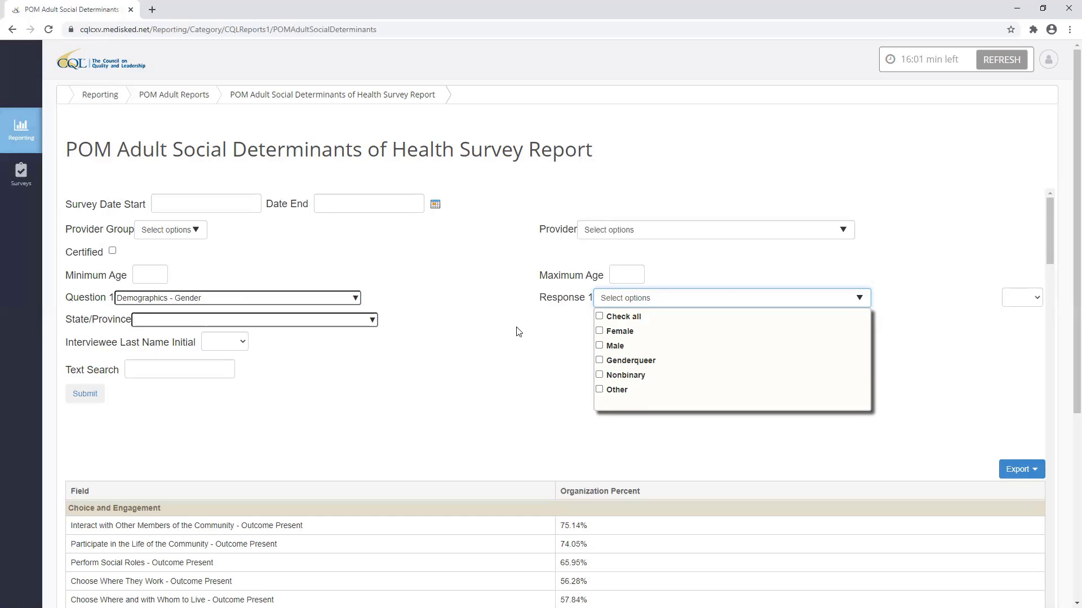
click(599, 333)
click(569, 365)
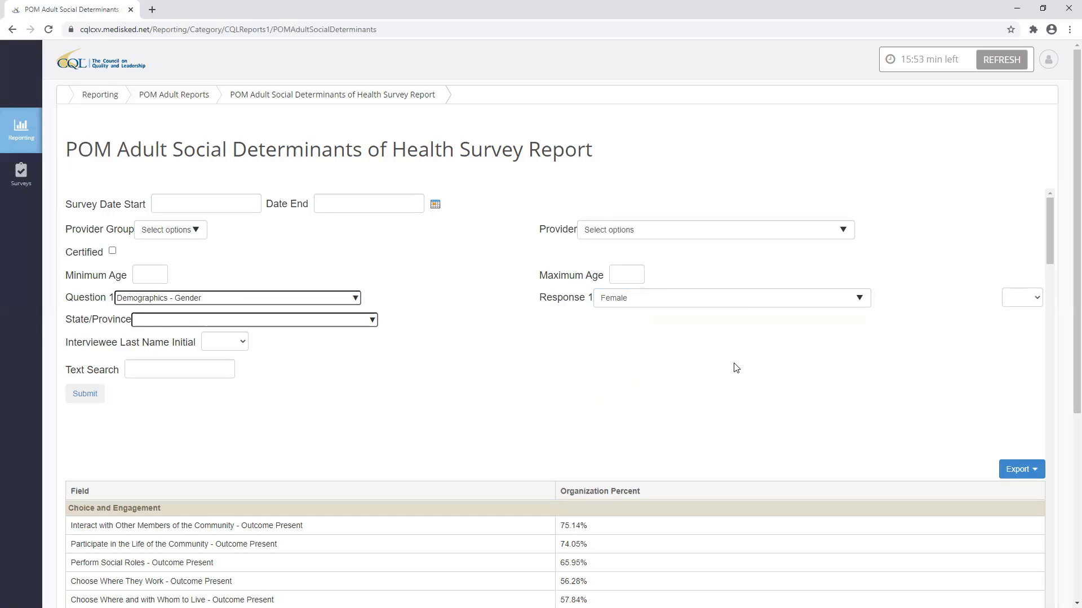
Run the report with the gender filter and review the results through the overall score
click(92, 399)
scroll(563, 395, down, 12)
scroll(361, 421, up, 3)
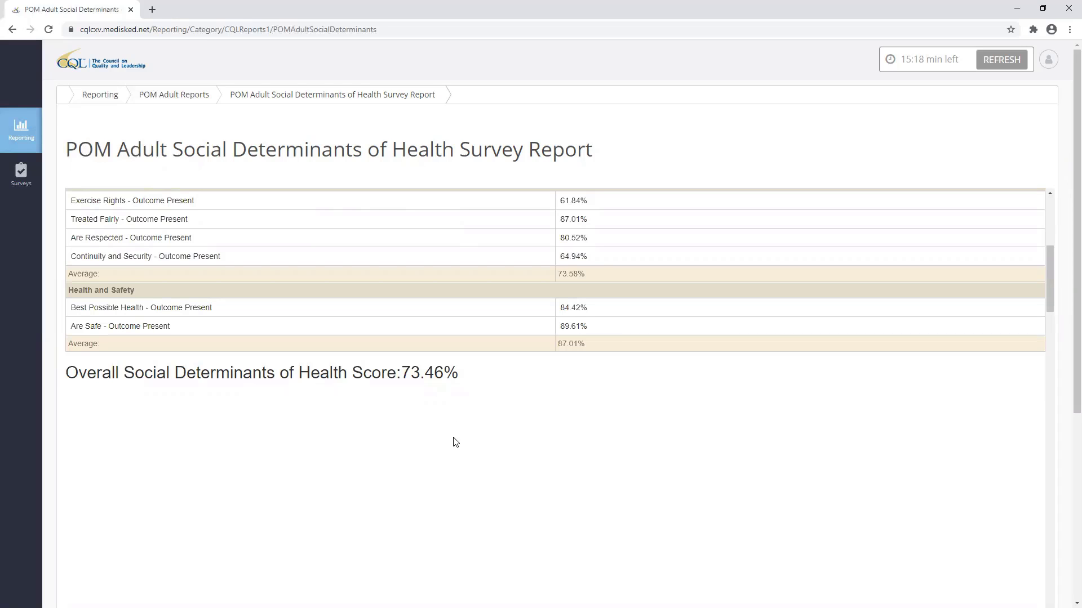
scroll(454, 442, up, 10)
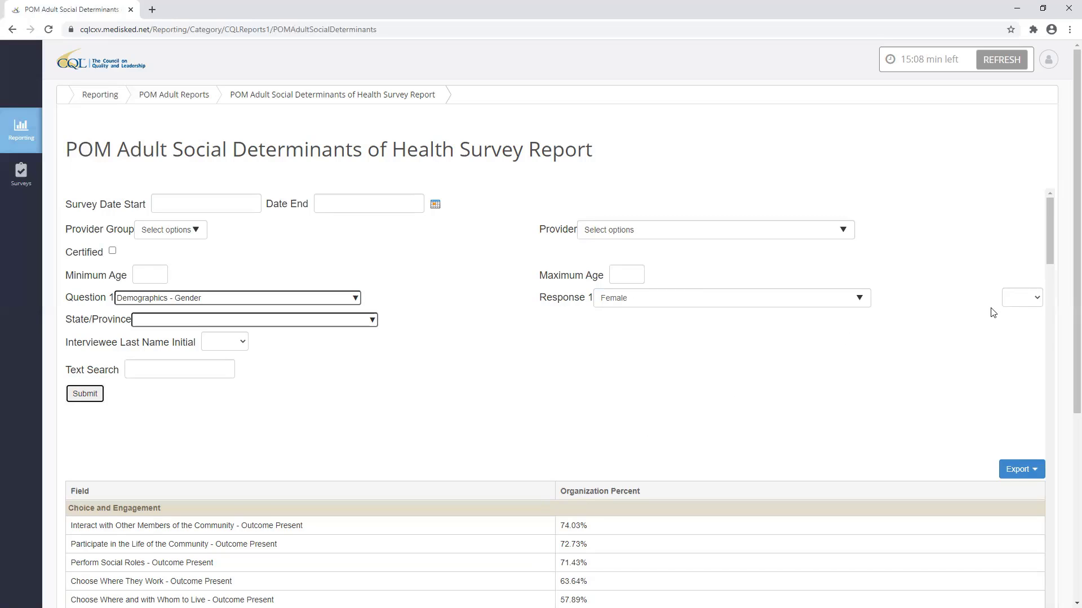
Add a second filter joined with And: Demographics - Marital Status with the response Single, Never Married
click(1016, 305)
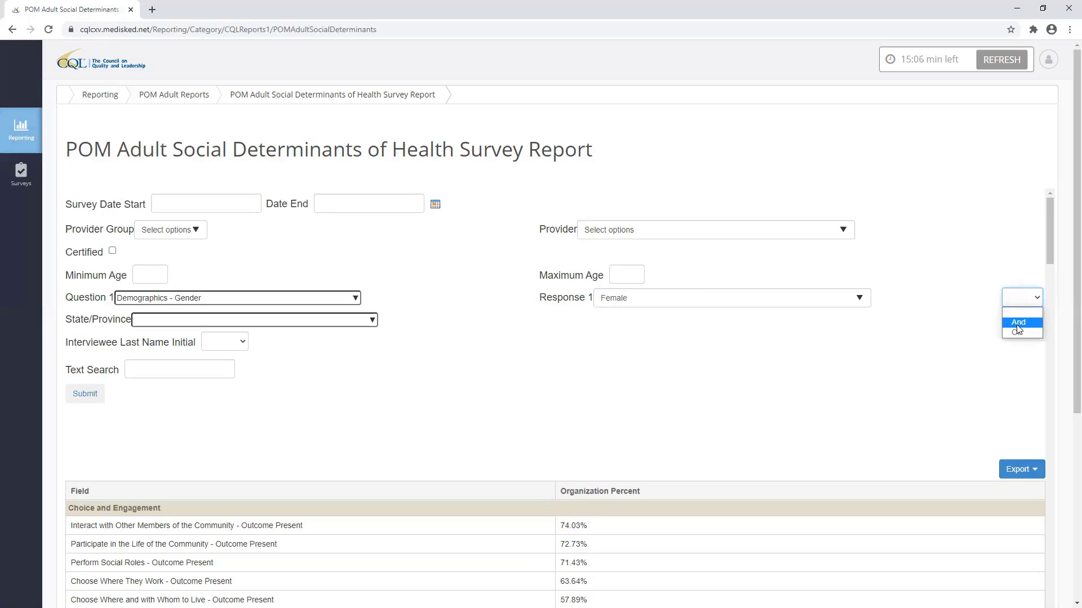
click(1016, 324)
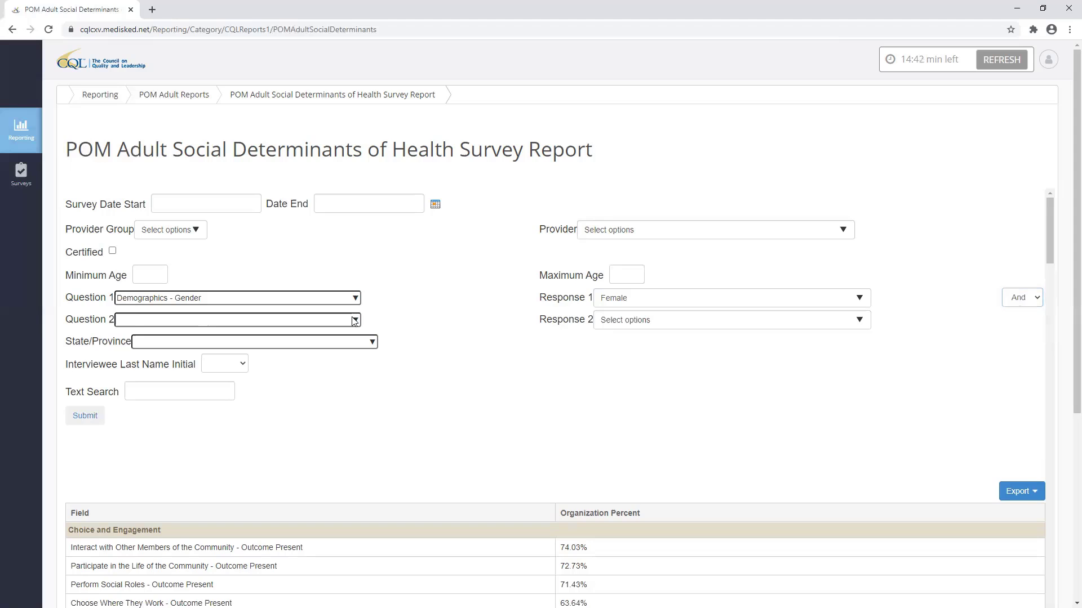
click(317, 319)
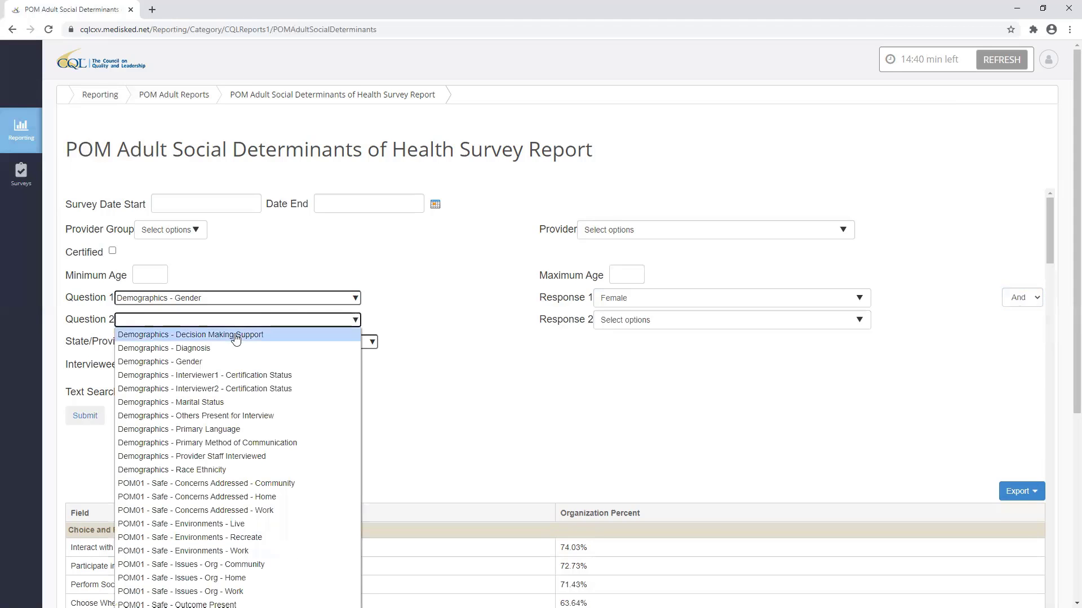
click(202, 403)
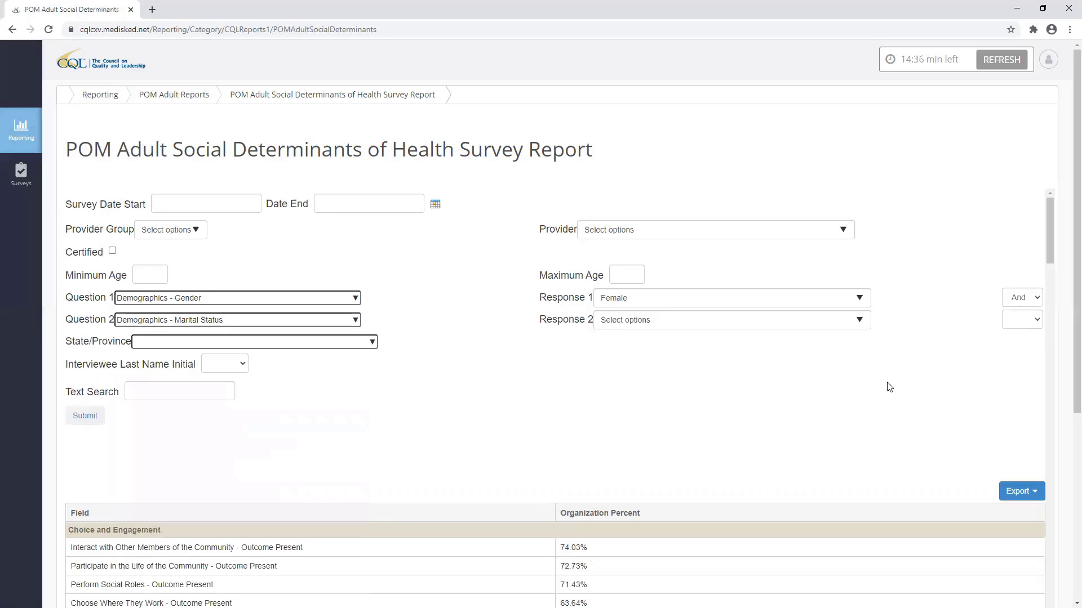
click(861, 326)
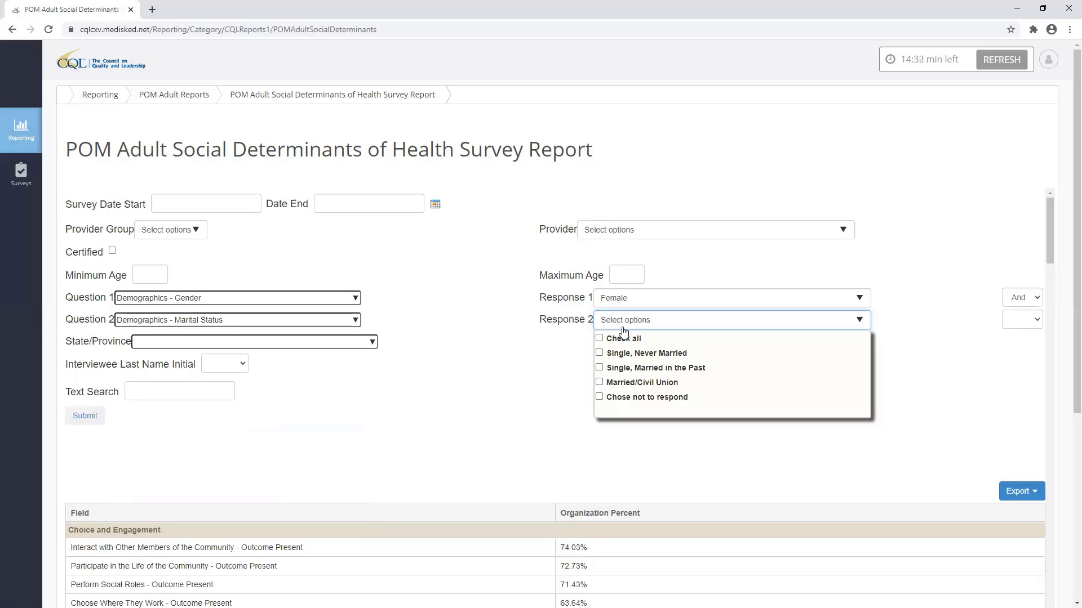
click(599, 353)
click(544, 391)
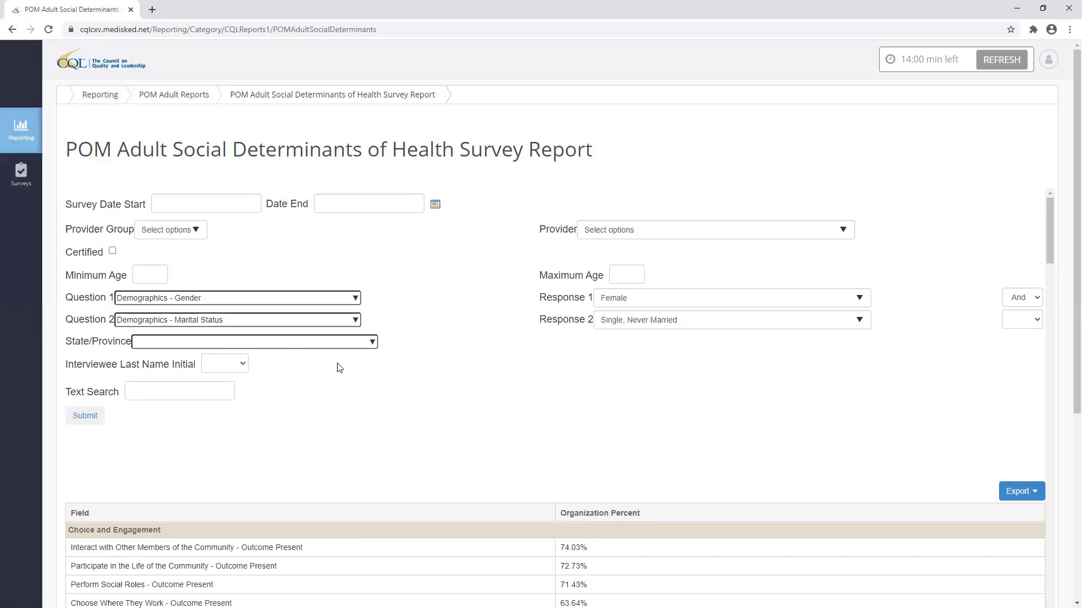
Rerun the report with both the gender and marital status conditions and review the overall score
click(84, 418)
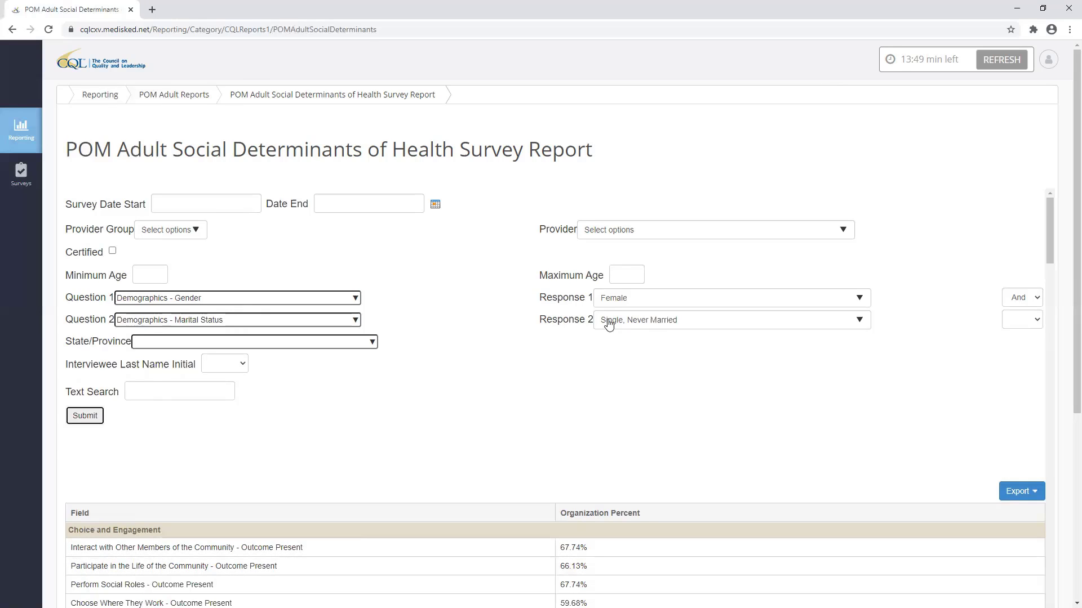
scroll(513, 390, down, 8)
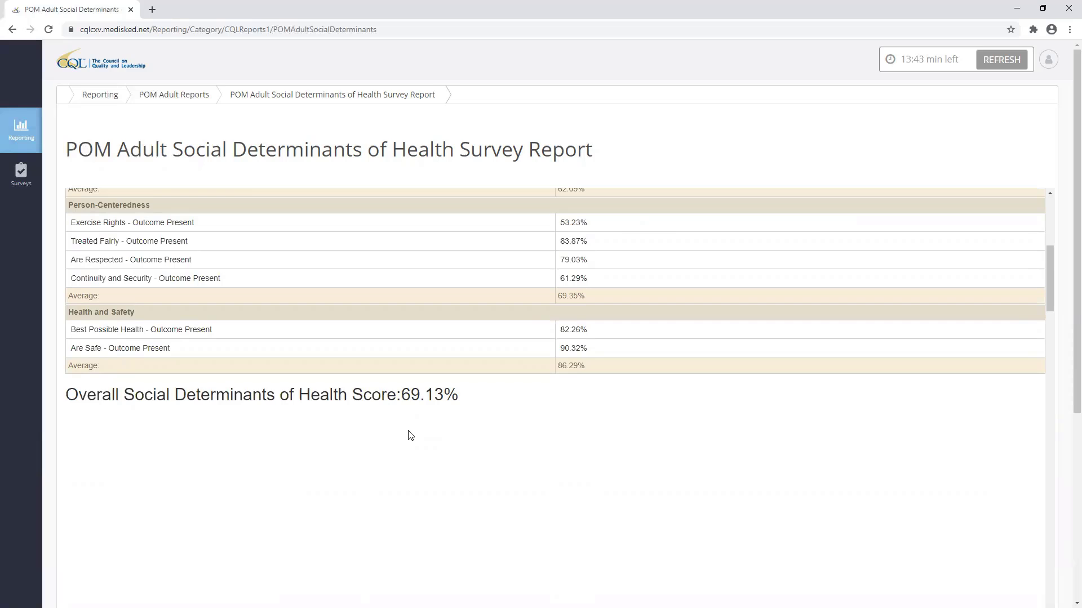
scroll(410, 435, up, 8)
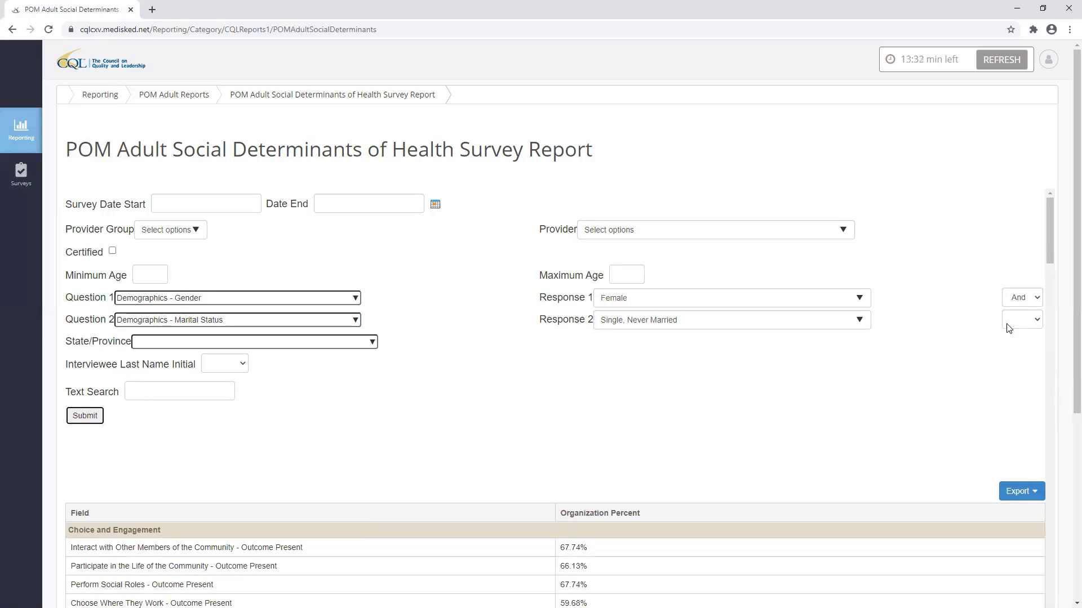
Change the connector between the two question filters to Or, rerun the report and review the results
click(1039, 298)
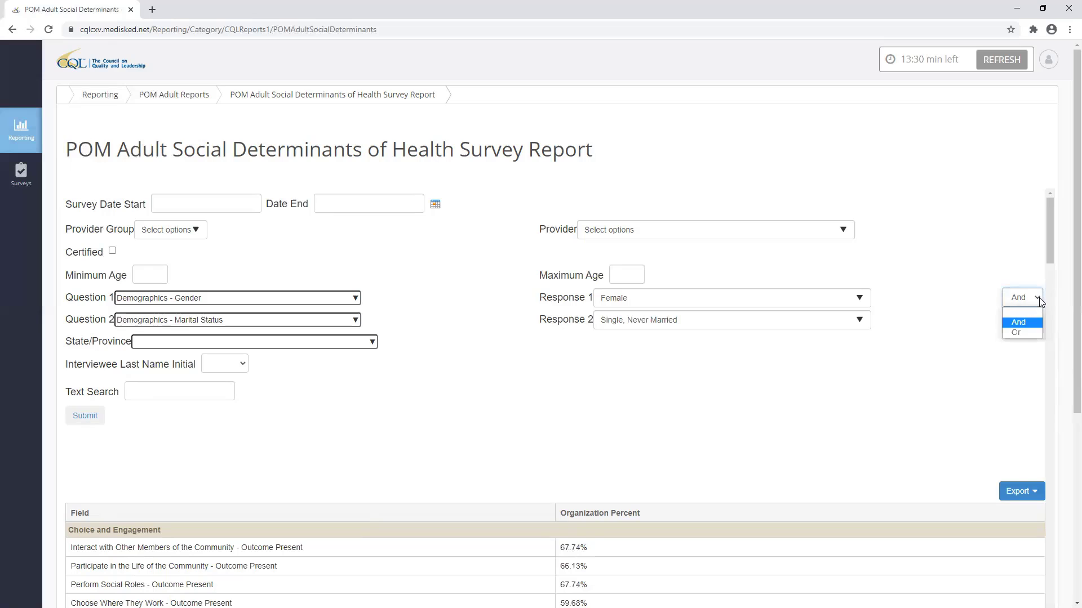
click(1018, 333)
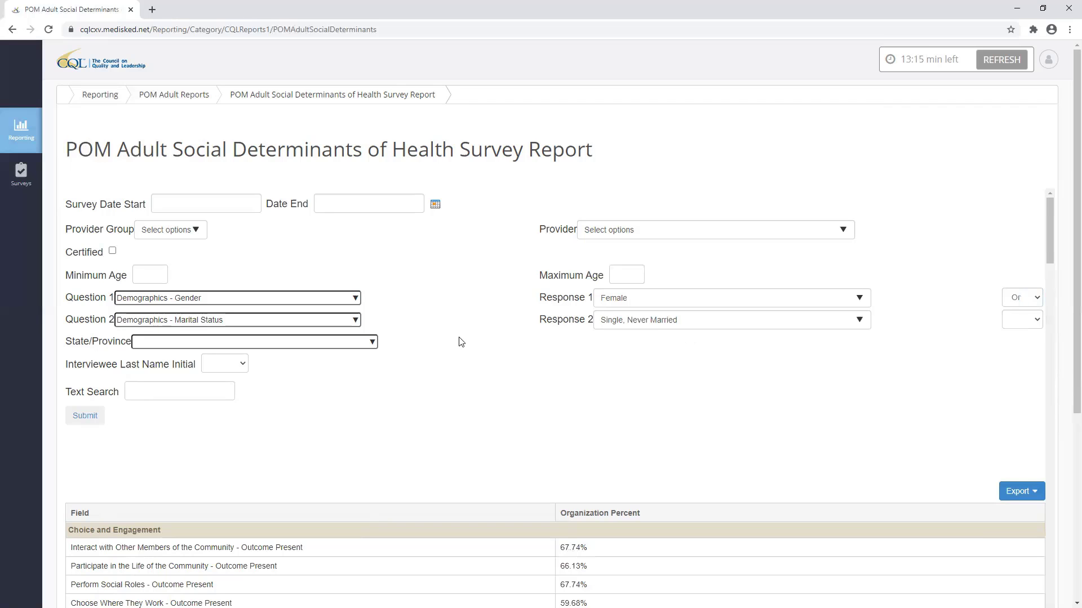
click(92, 418)
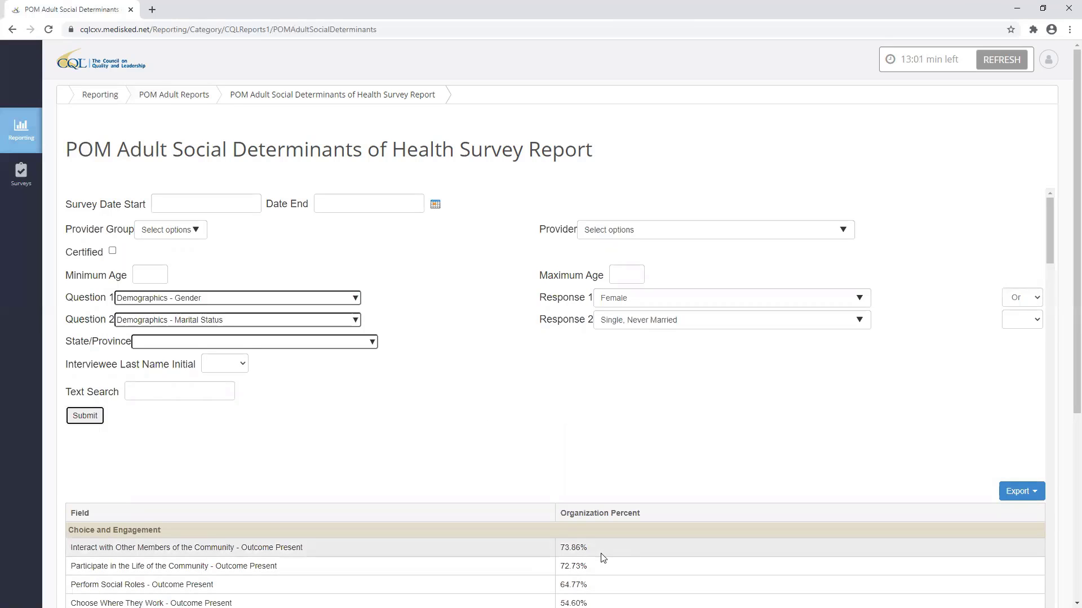
scroll(602, 558, down, 6)
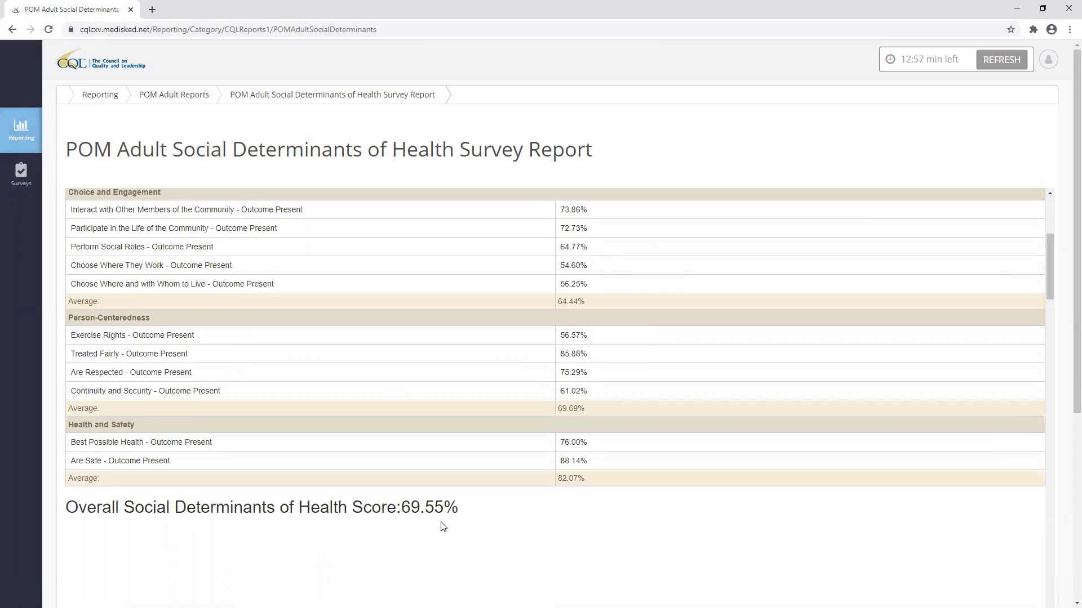
scroll(311, 453, up, 5)
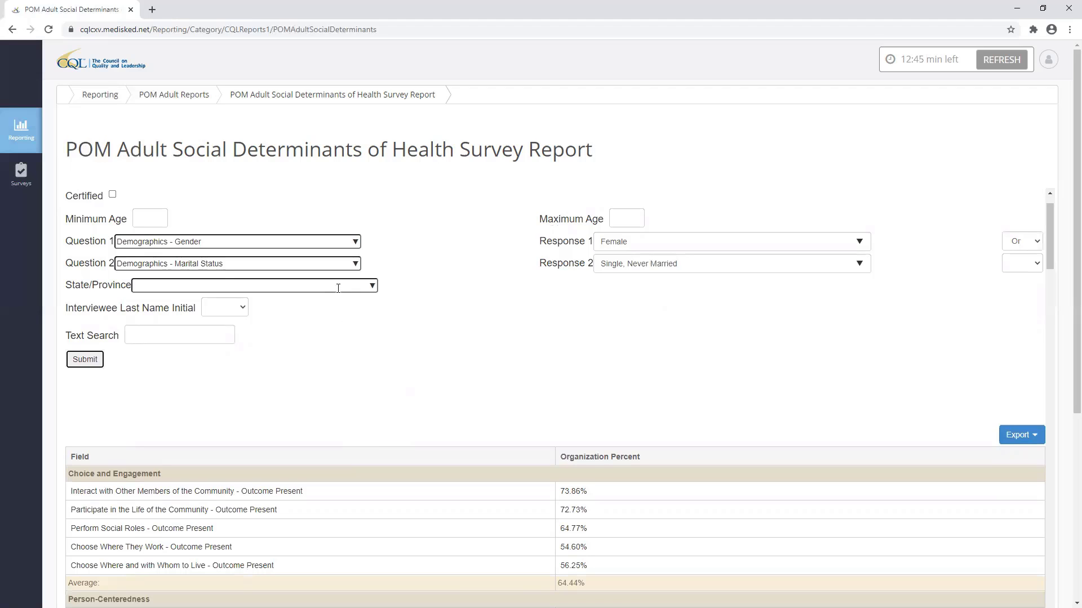
Look through the State/Province options and set the Interviewee Last Name Initial filter to D
click(373, 286)
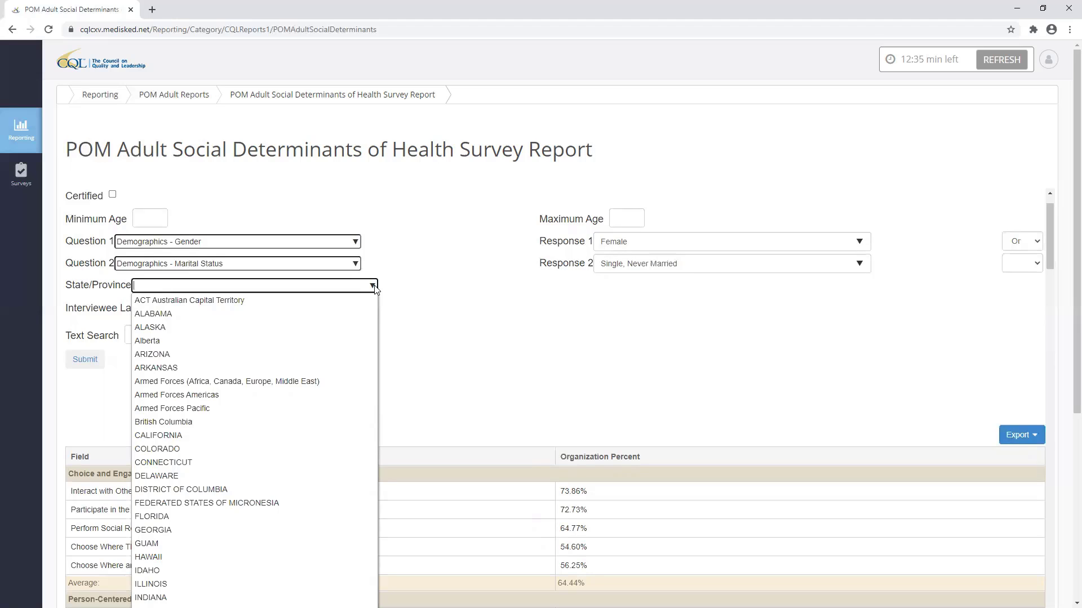
click(468, 342)
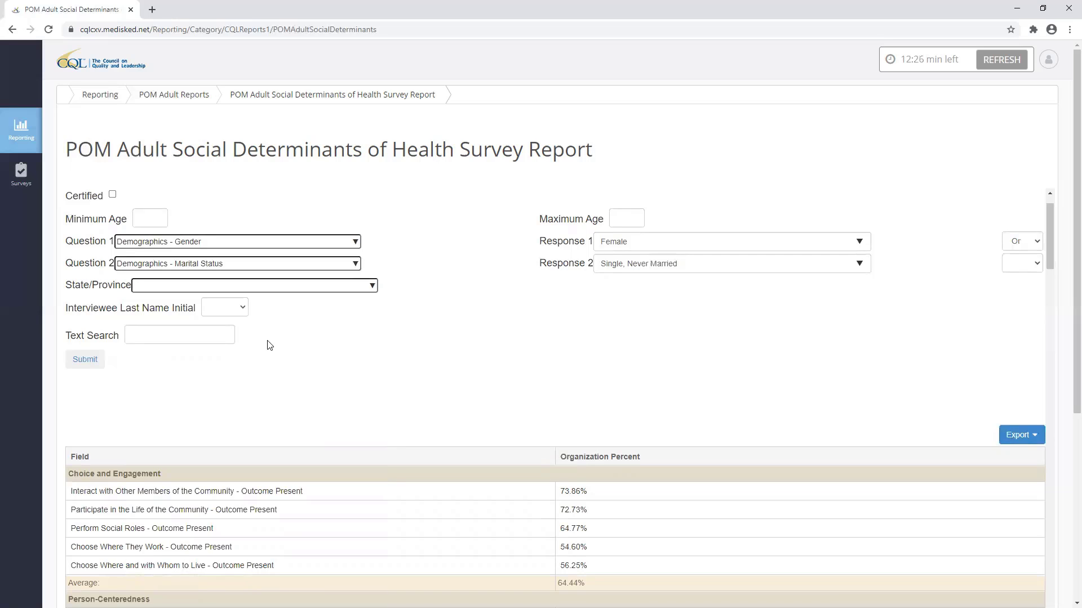
click(247, 311)
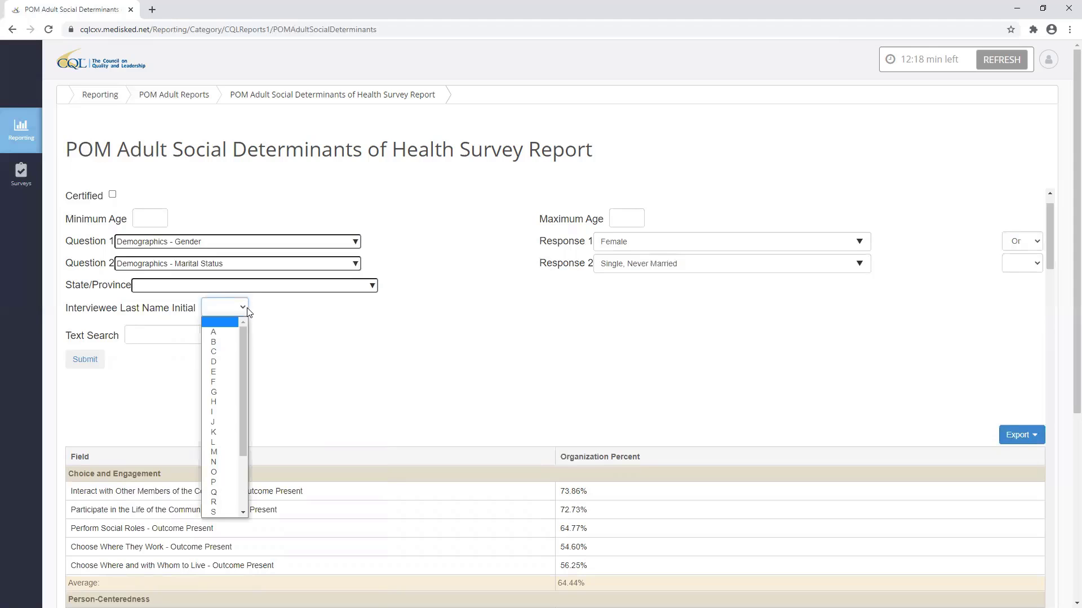
click(227, 362)
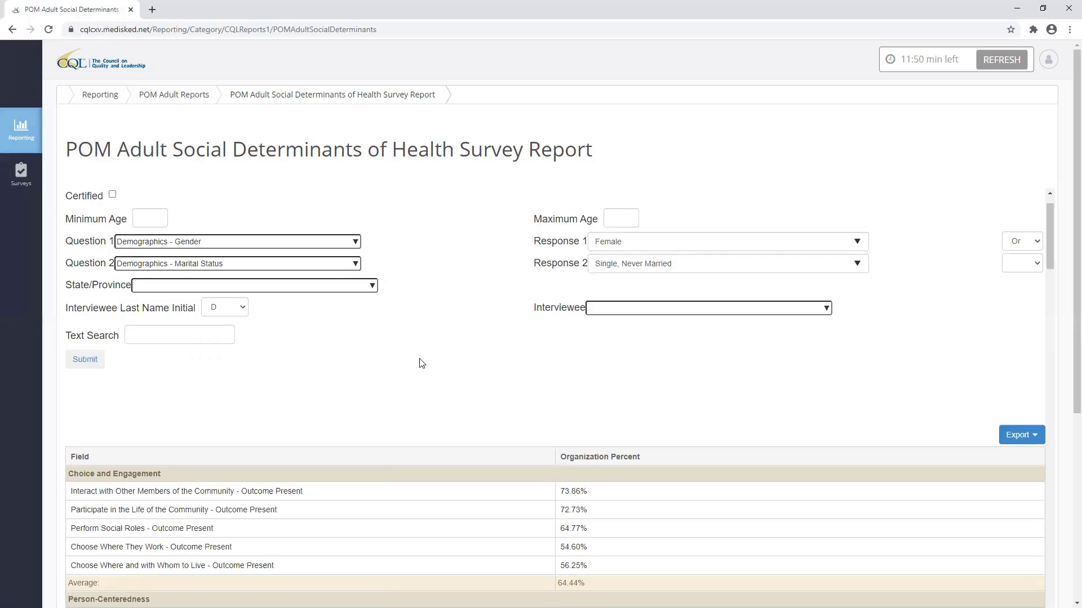
Change the Interviewee Last Name Initial filter to Other
click(243, 314)
drag(243, 361, 240, 480)
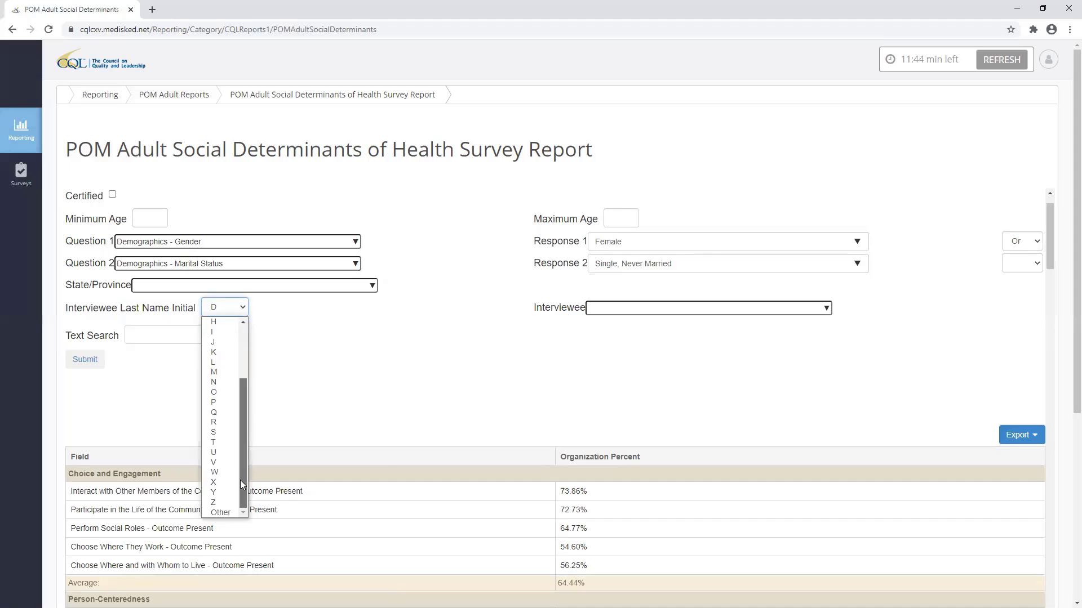
click(225, 514)
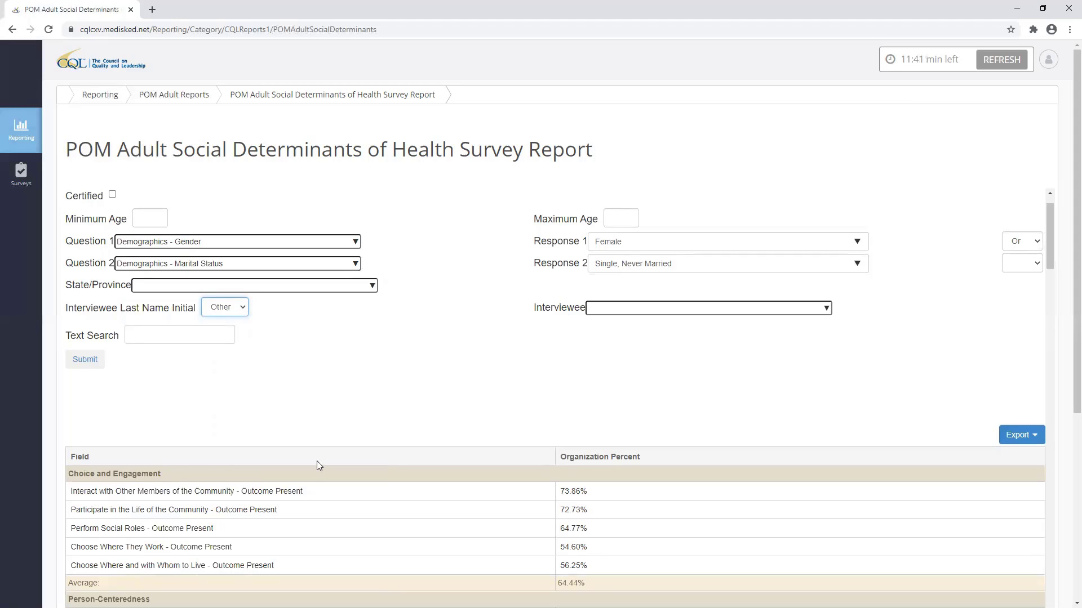
Export the filtered social determinants report as a Word document and open the downloaded file
click(323, 390)
click(1035, 436)
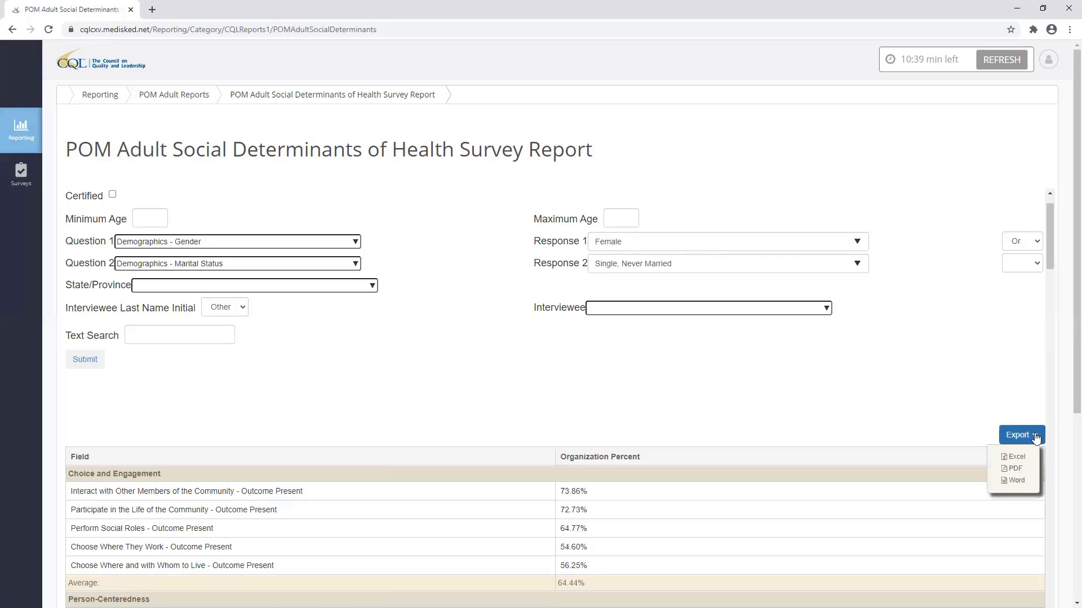
click(1016, 483)
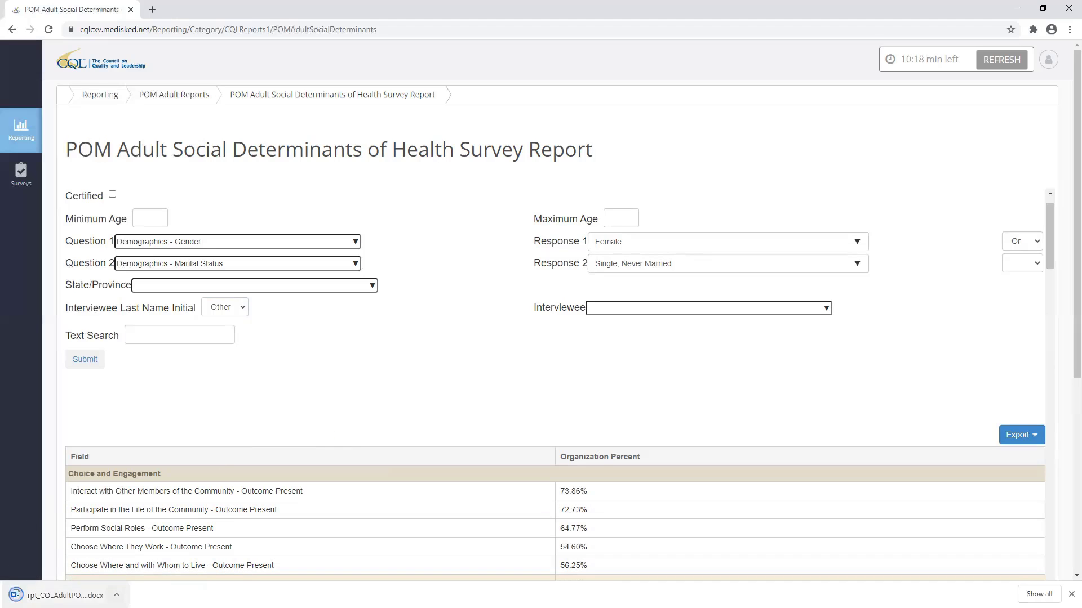
click(116, 595)
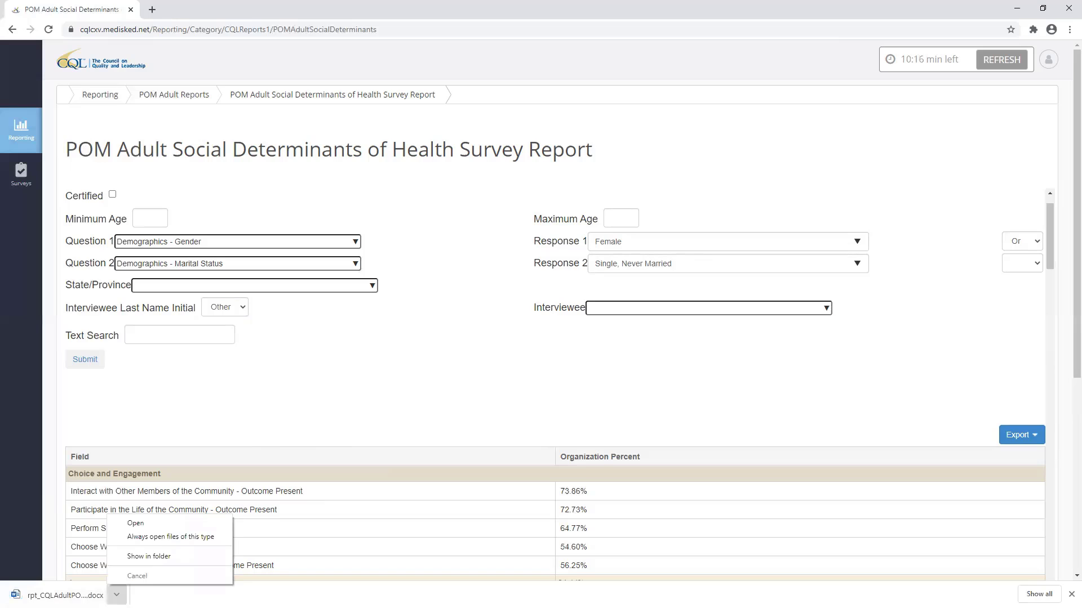
click(149, 523)
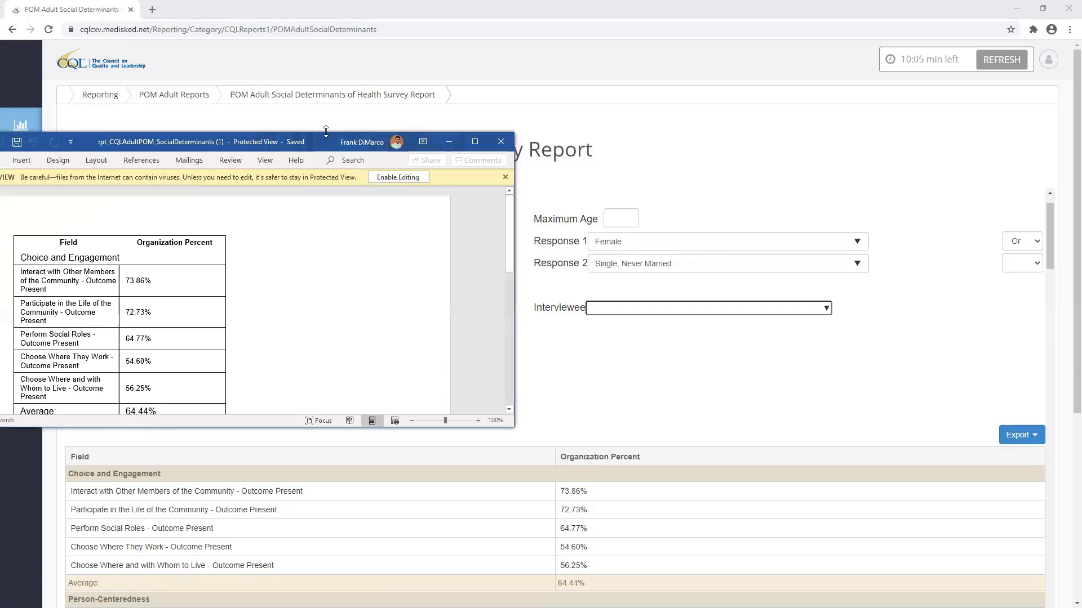
Bring the exported Word document fully into view, review it through to the overall score, and minimize it
drag(329, 142, 514, 143)
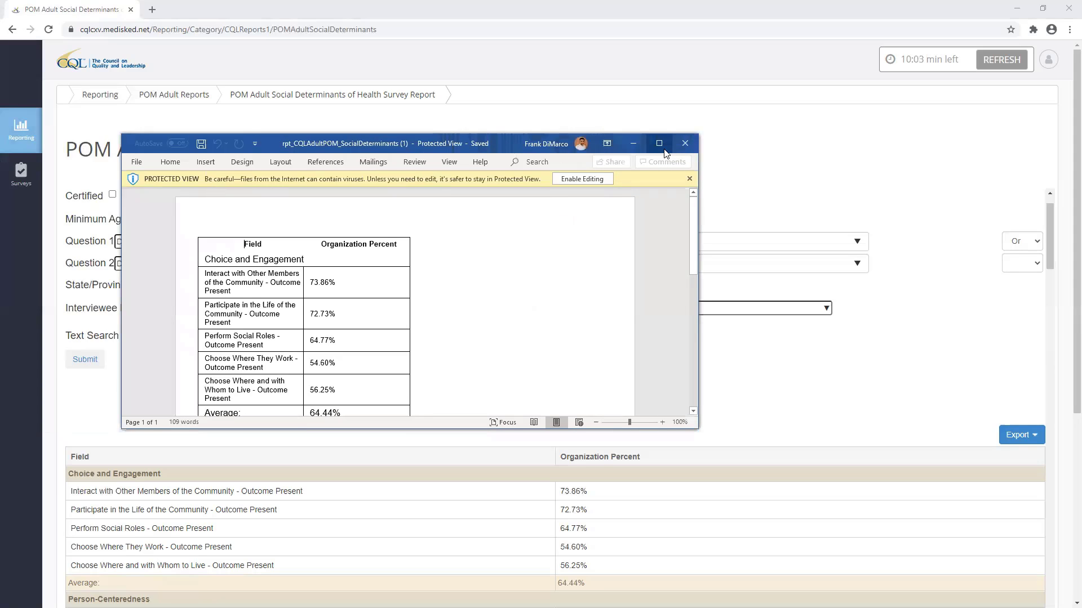
scroll(483, 278, down, 6)
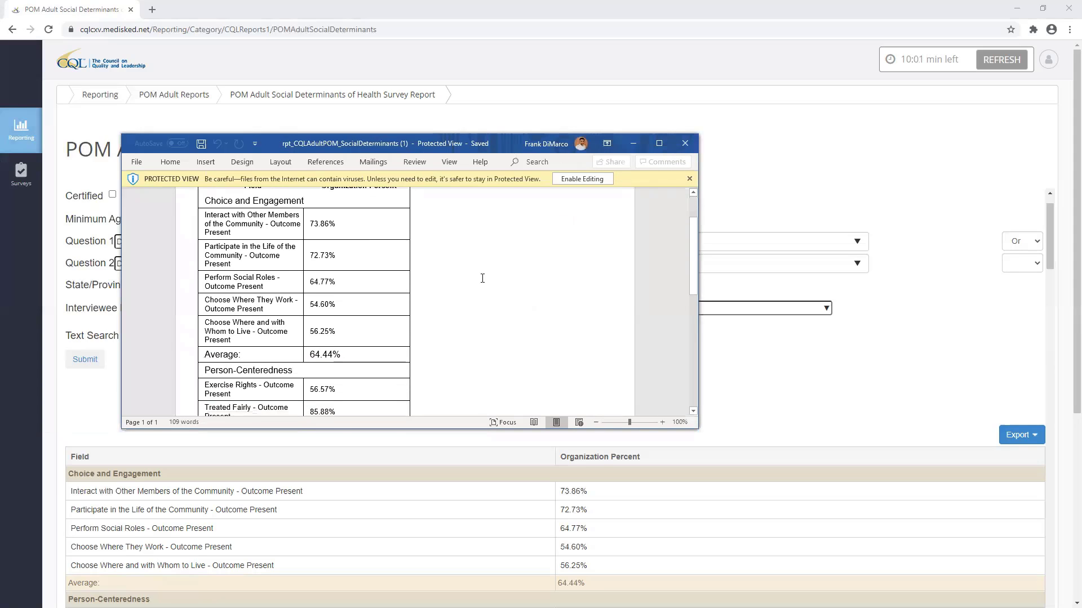
scroll(482, 279, down, 8)
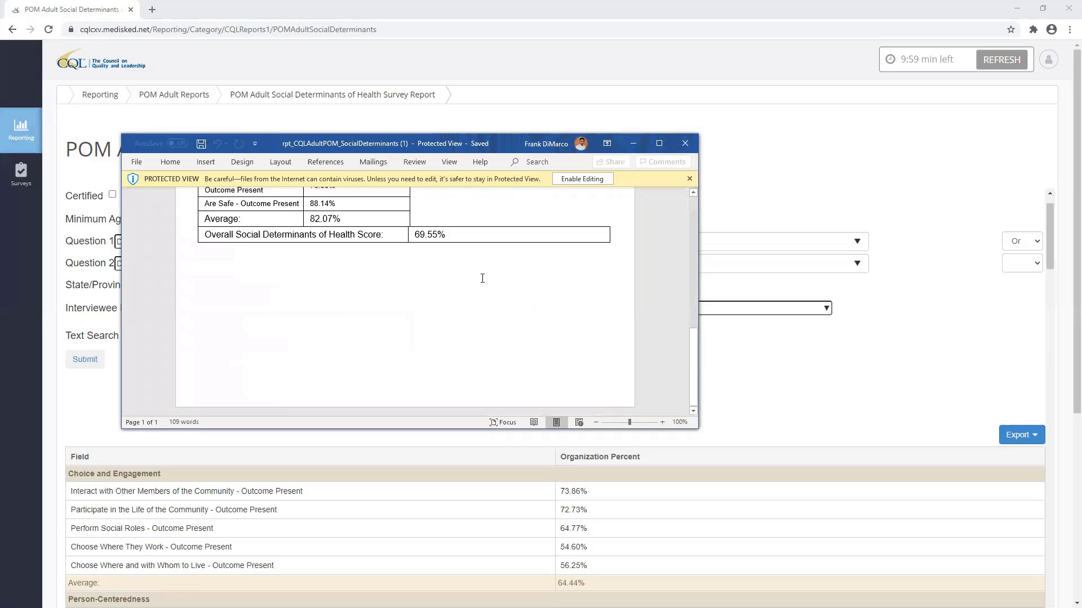
scroll(484, 278, up, 4)
scroll(483, 278, up, 6)
click(633, 143)
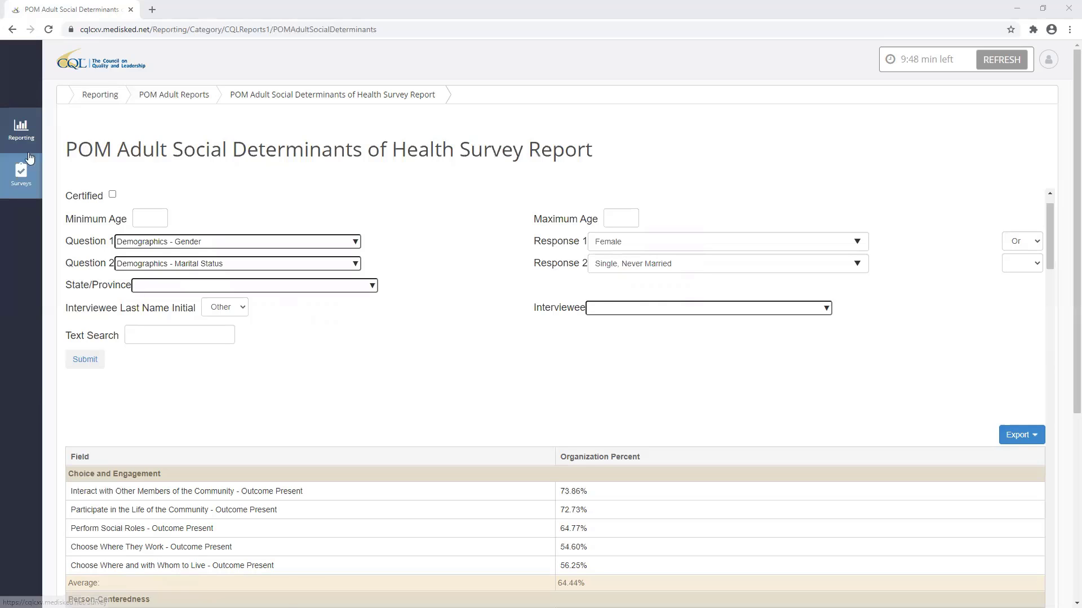
Go to the POM Child Reports category and open the POM Child 5 Factor Comparison Grid Reports
mouse_move(25, 131)
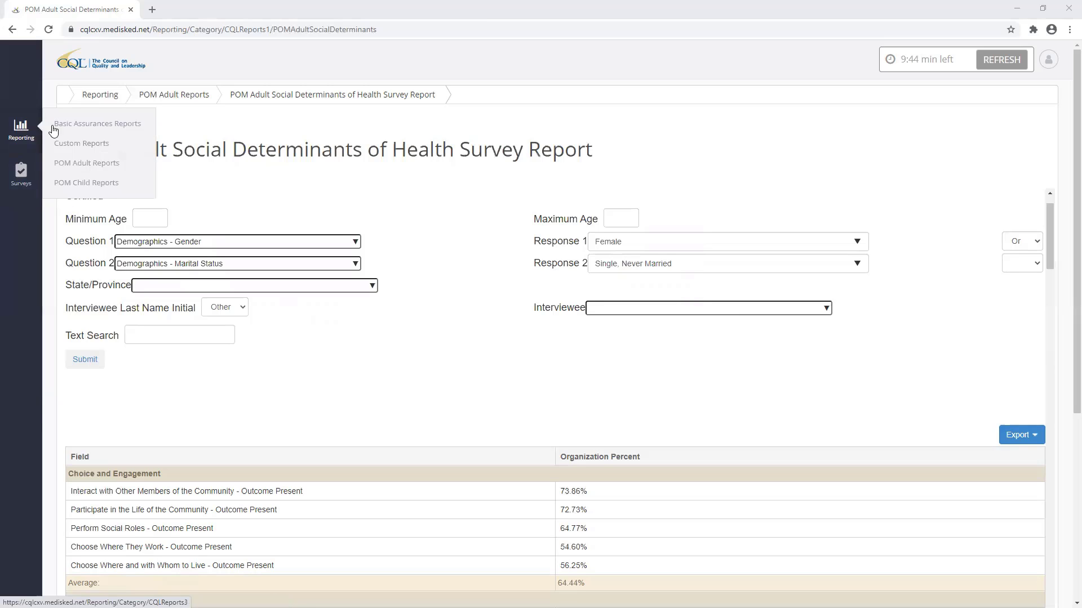
click(92, 186)
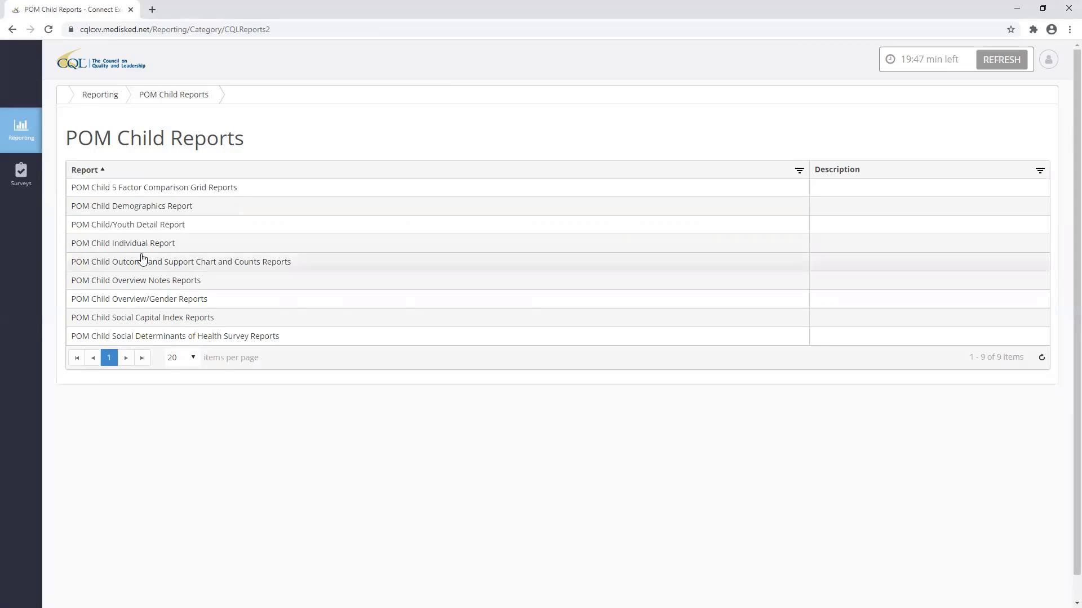
click(192, 196)
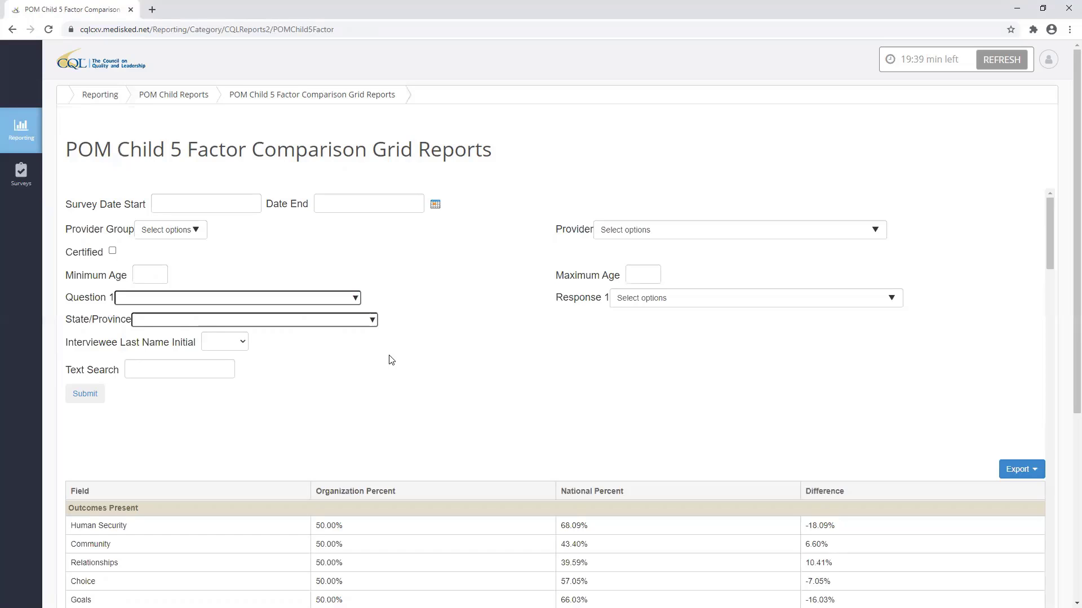
Compare organization and national percentages for outcomes and supports in the child report, and check the available export formats
scroll(391, 360, down, 3)
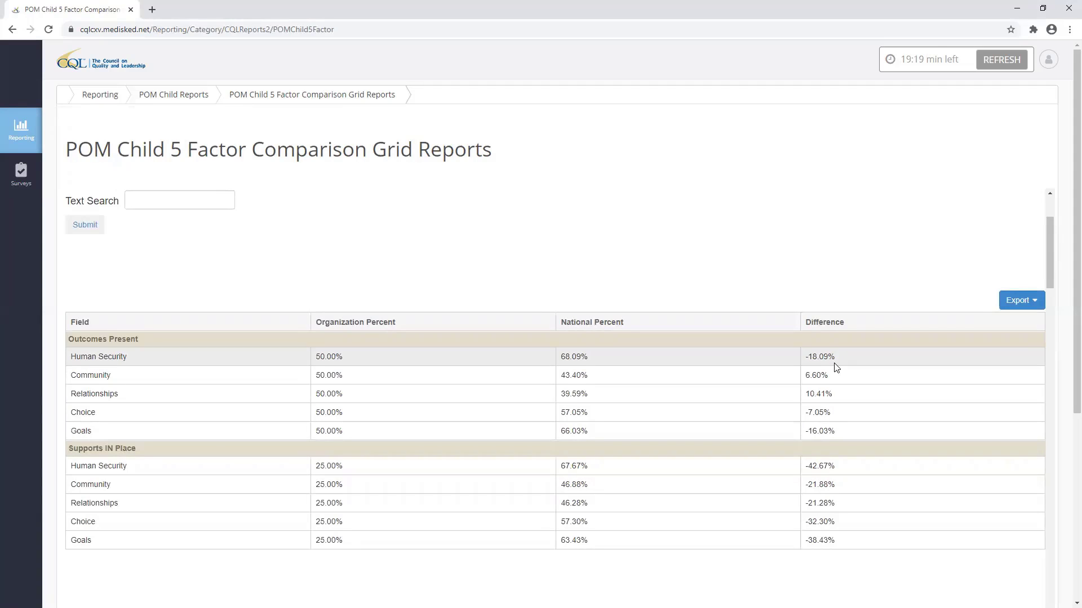
scroll(583, 391, down, 2)
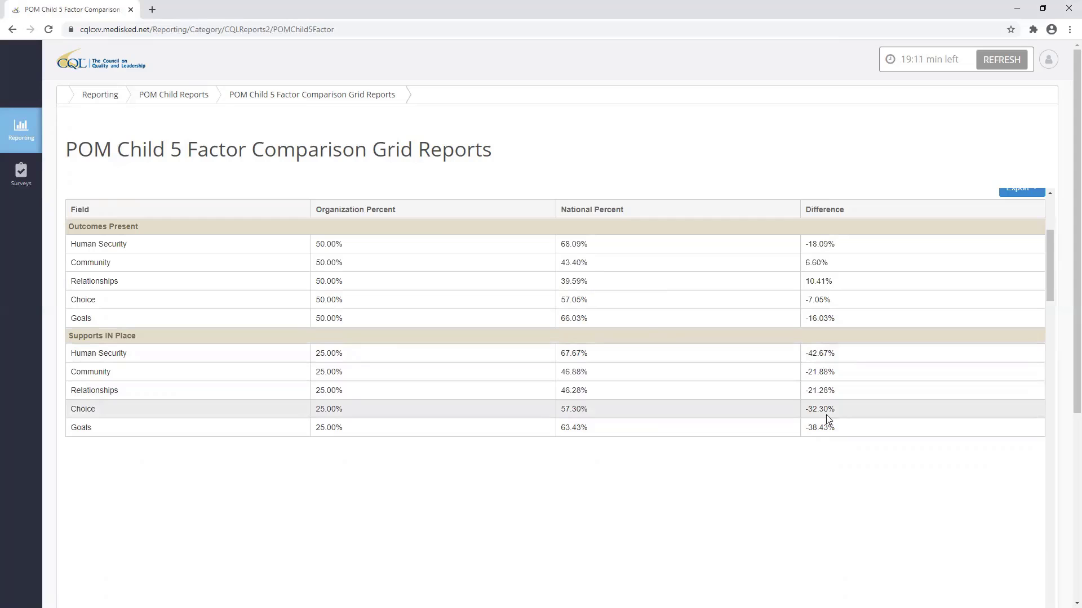
scroll(630, 403, up, 3)
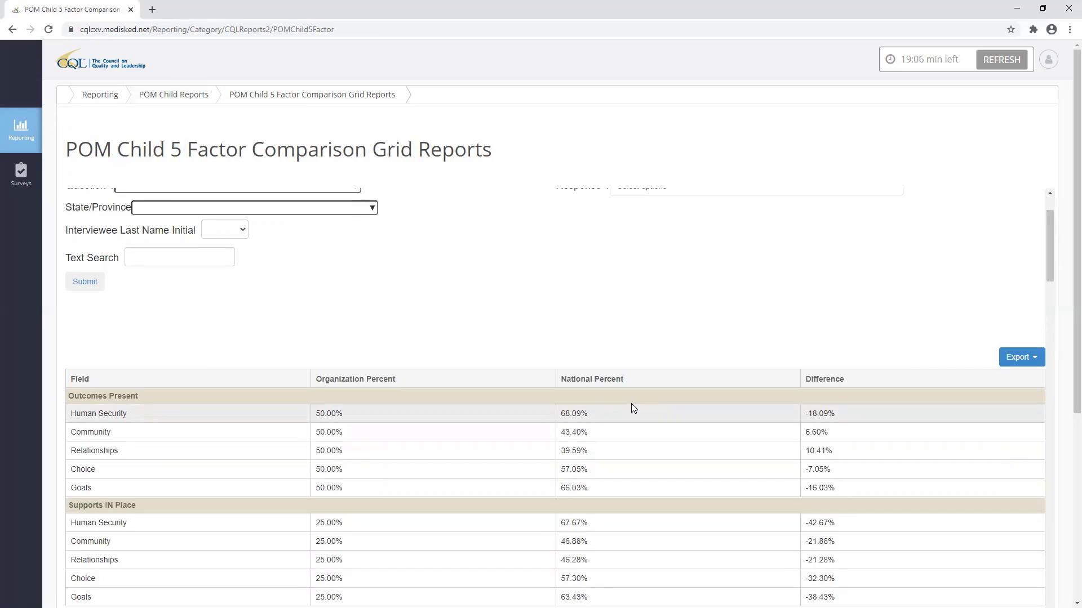
scroll(631, 403, up, 2)
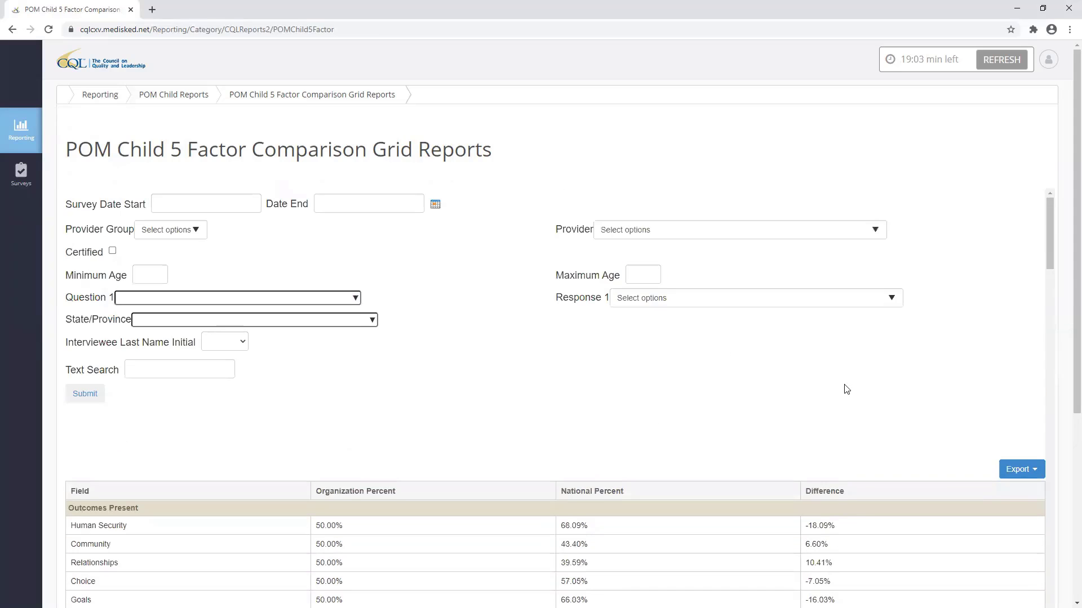
click(1040, 471)
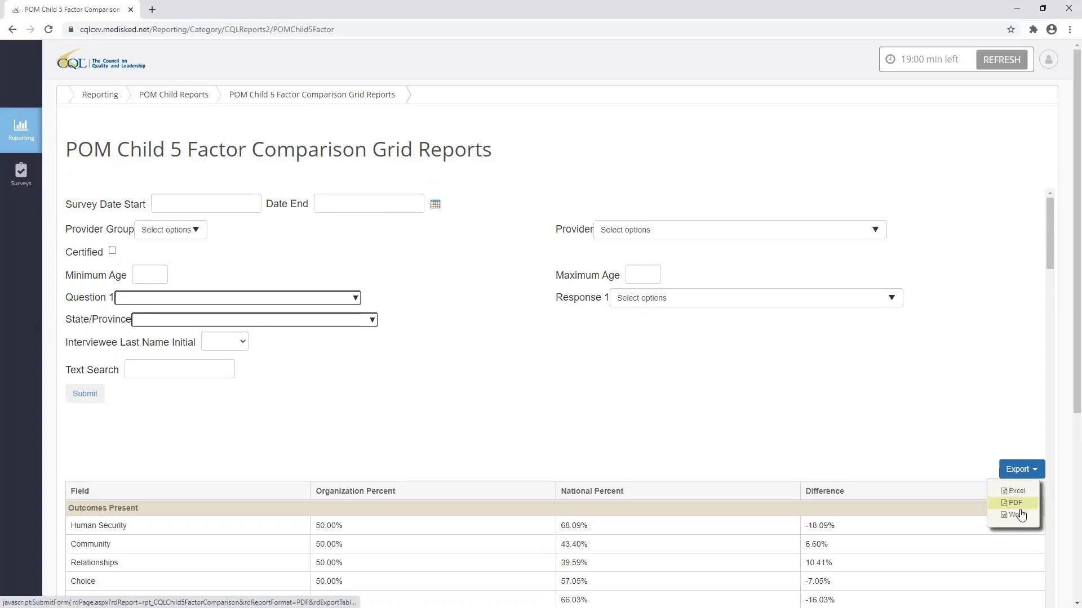
click(821, 403)
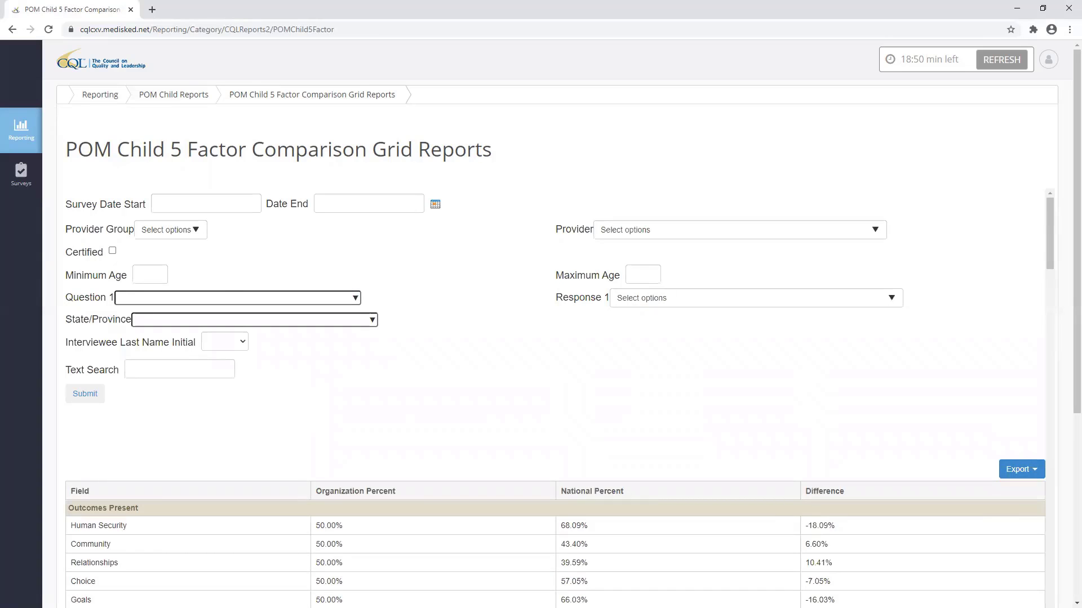
Open the Basic Assurances Demographic Information report from the Basic Assurances Reports category and export it as a PDF
mouse_move(21, 129)
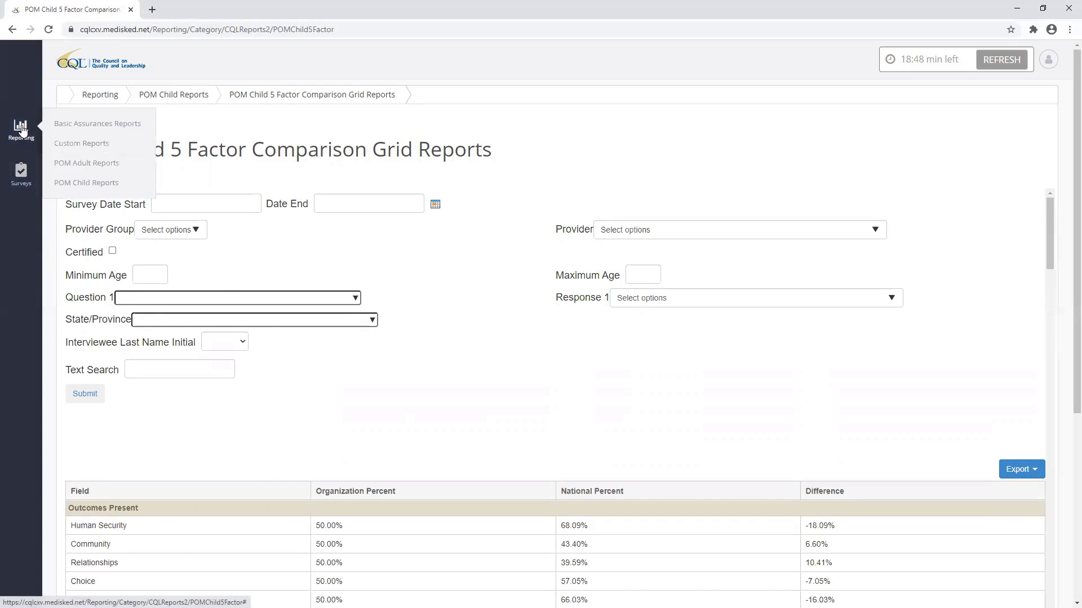
click(98, 127)
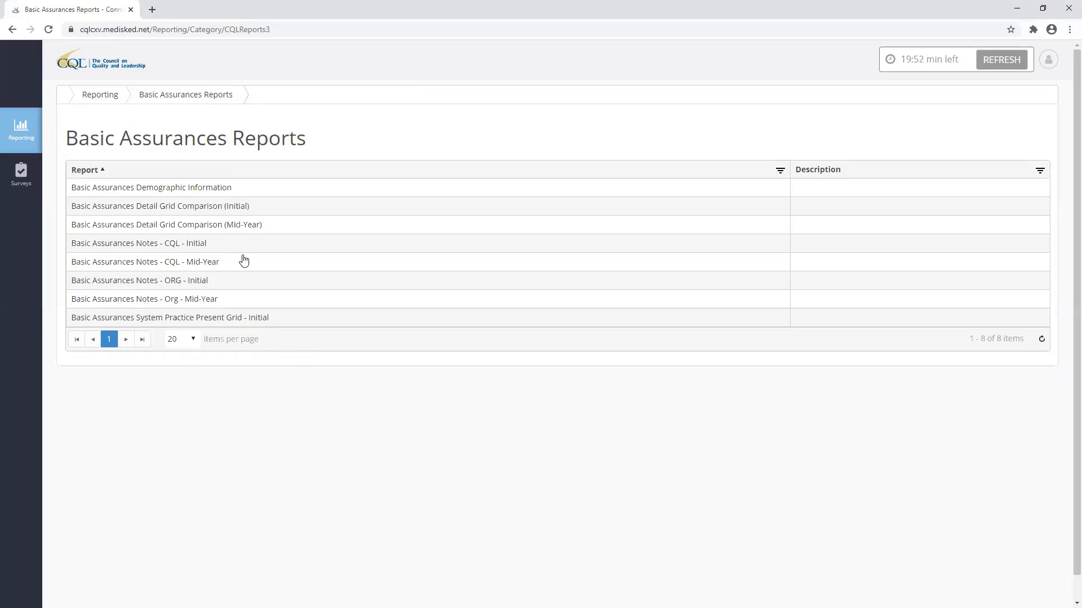
click(223, 194)
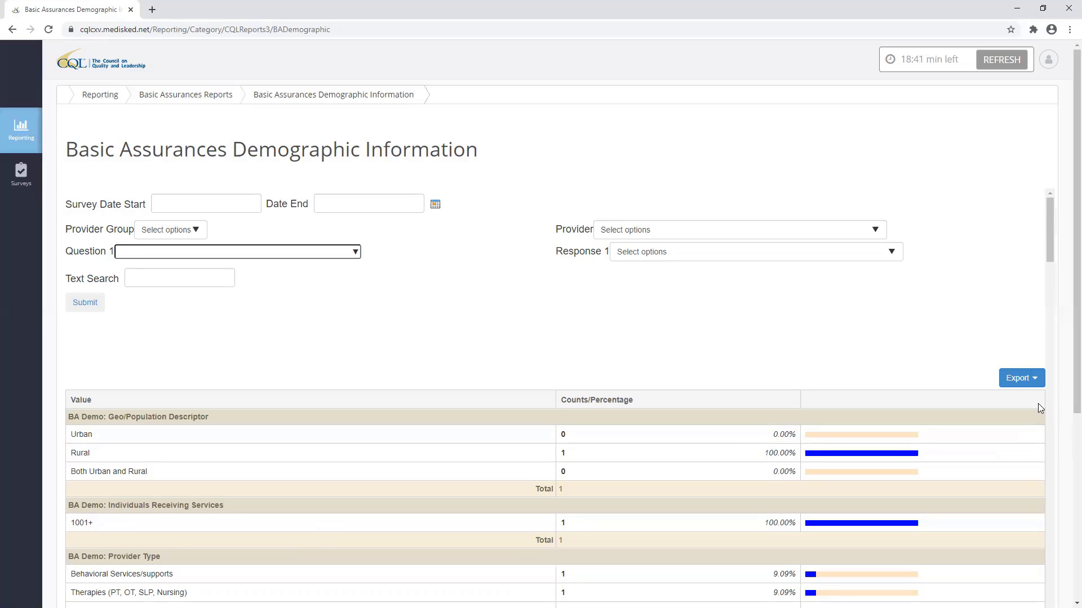
click(1037, 379)
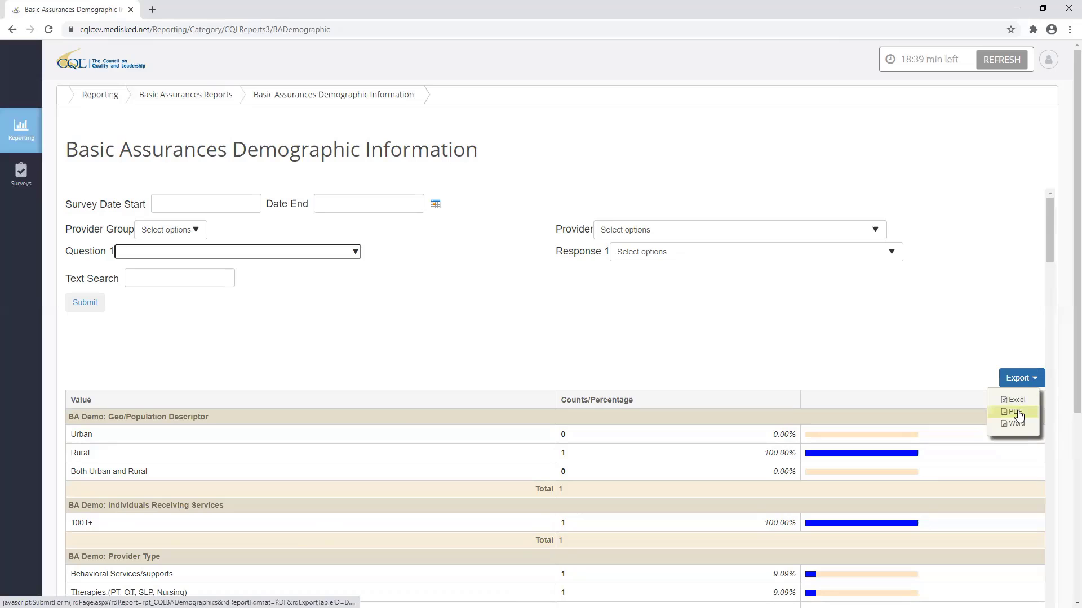
click(1018, 413)
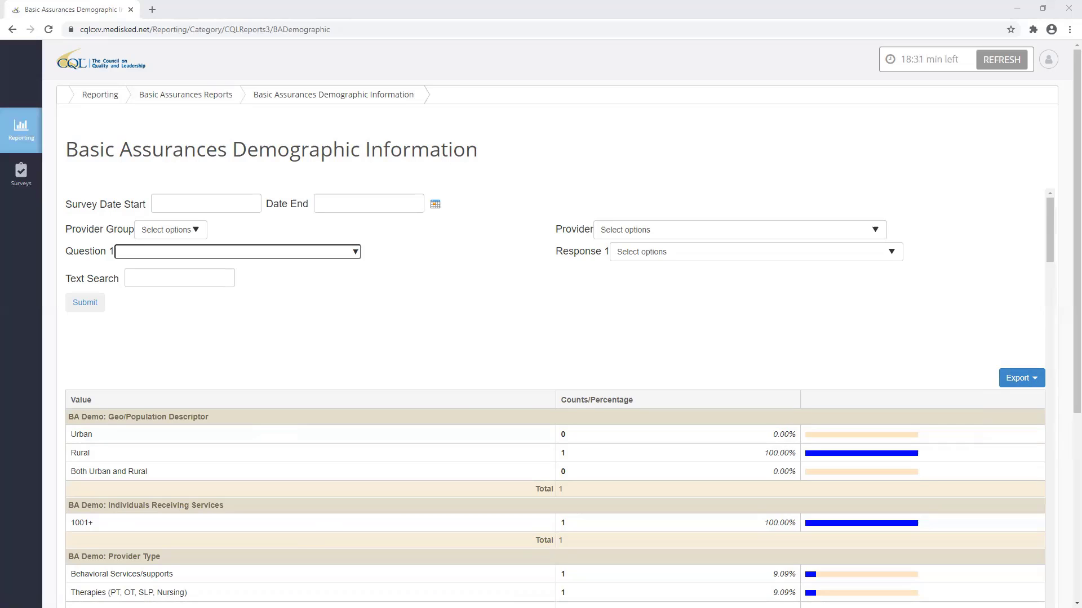